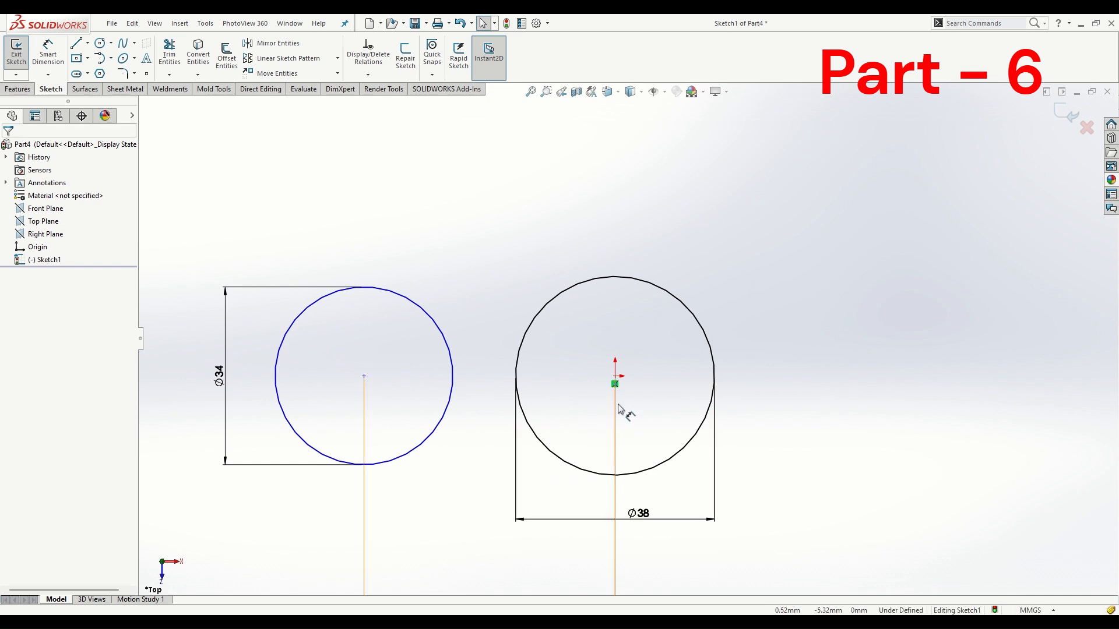
Add a horizontal relation between the center of the 34 mm circle and the origin point of the 38 mm circle
click(615, 376)
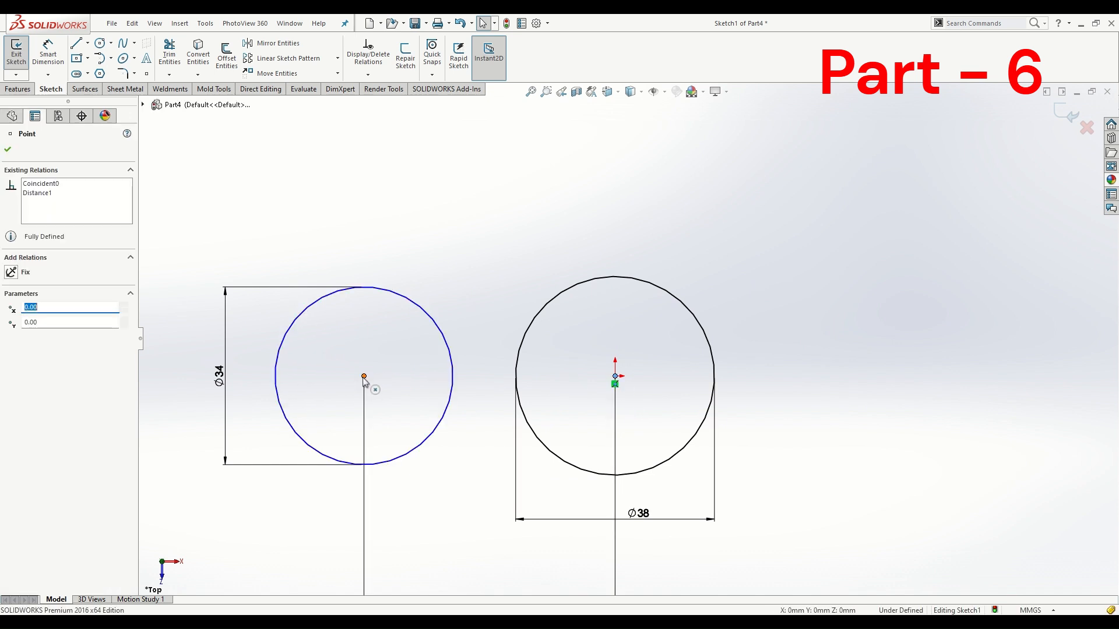
ctrl+click(363, 376)
click(394, 327)
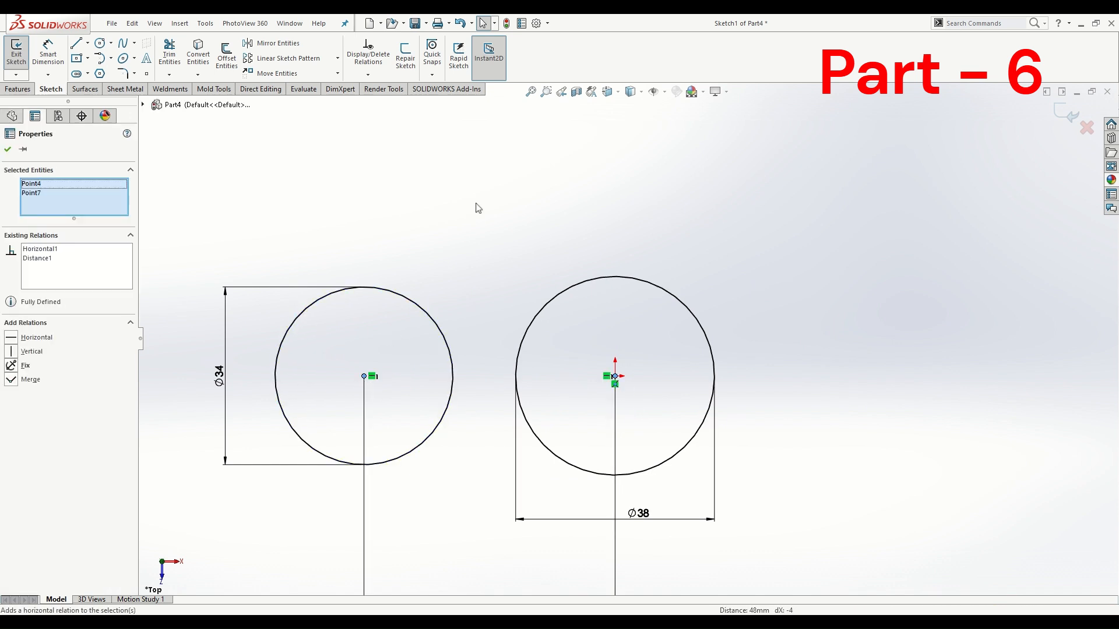
click(477, 208)
Draw two lines tangent to both the 34 mm and 38 mm circles, one across their tops and one across their bottoms
click(75, 42)
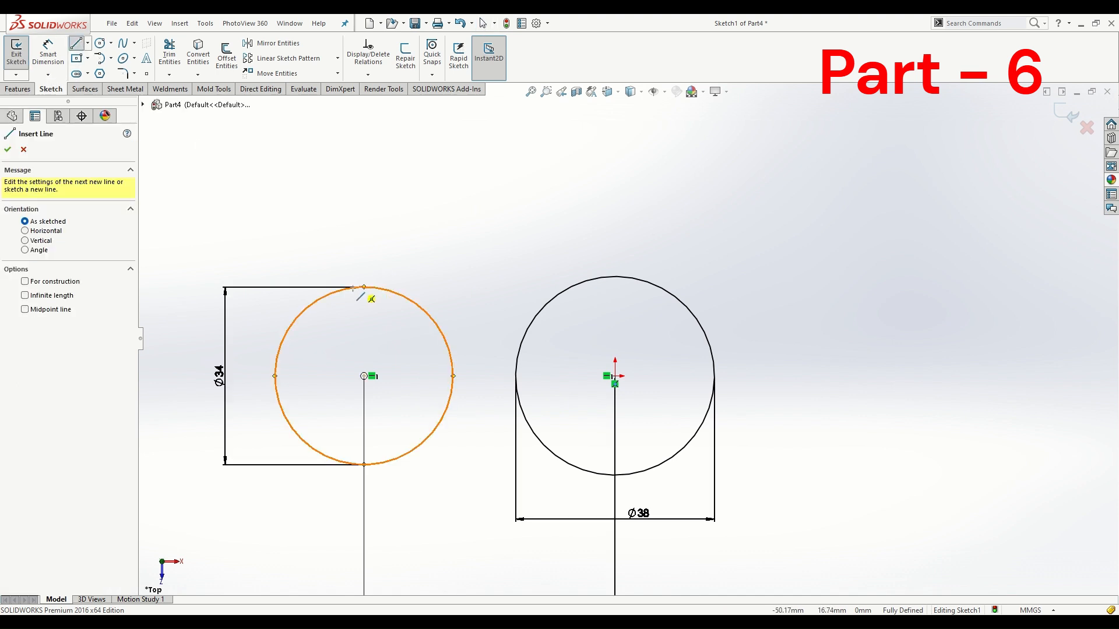
click(363, 287)
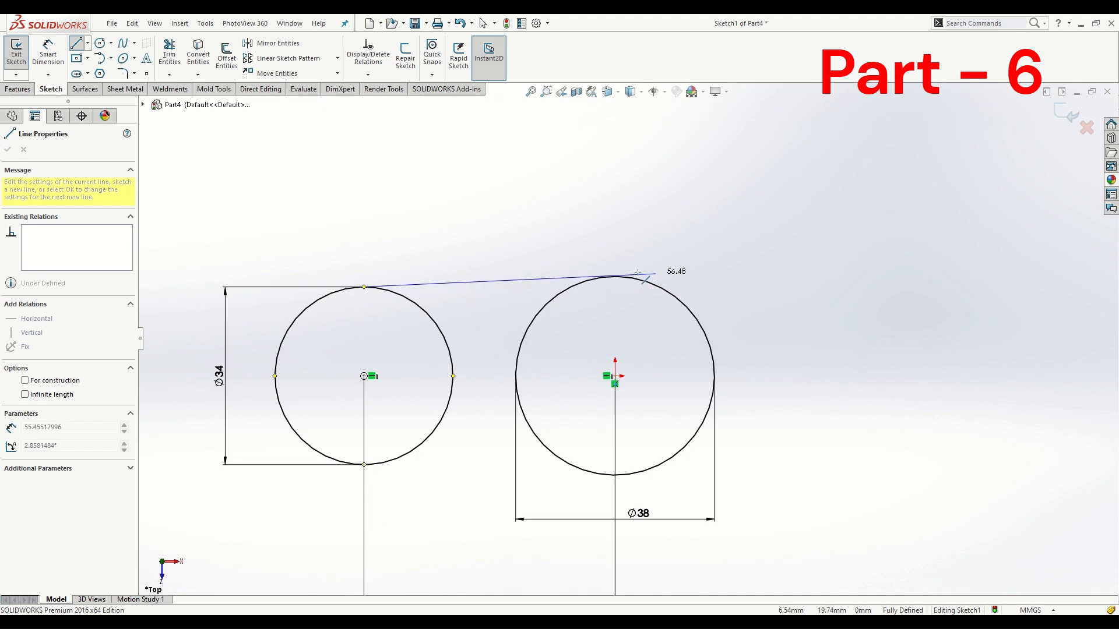
click(606, 278)
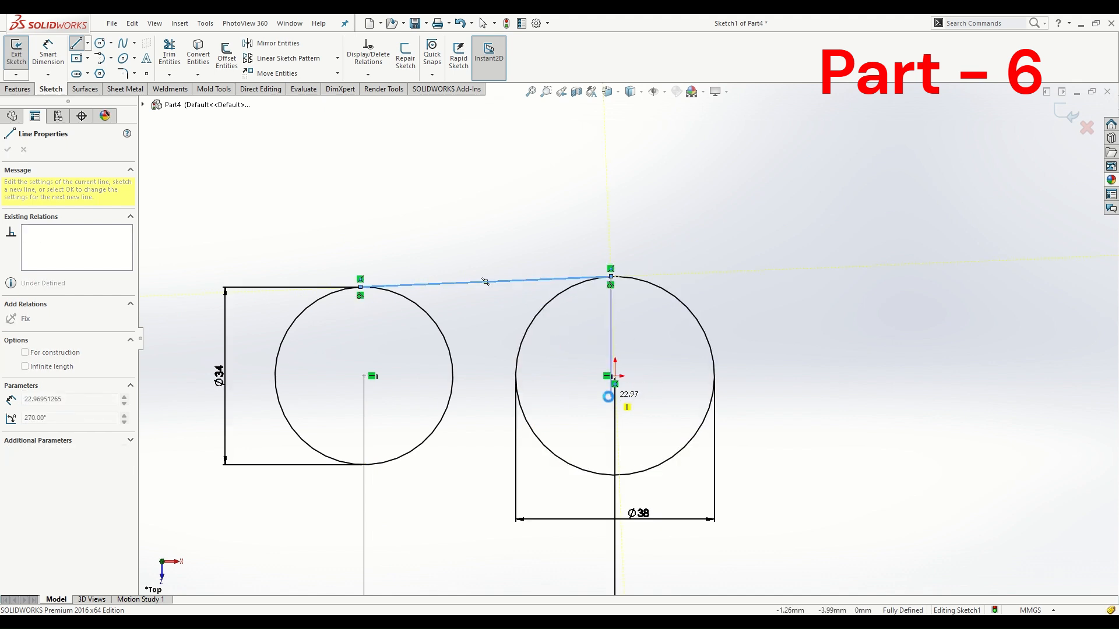
key(Escape)
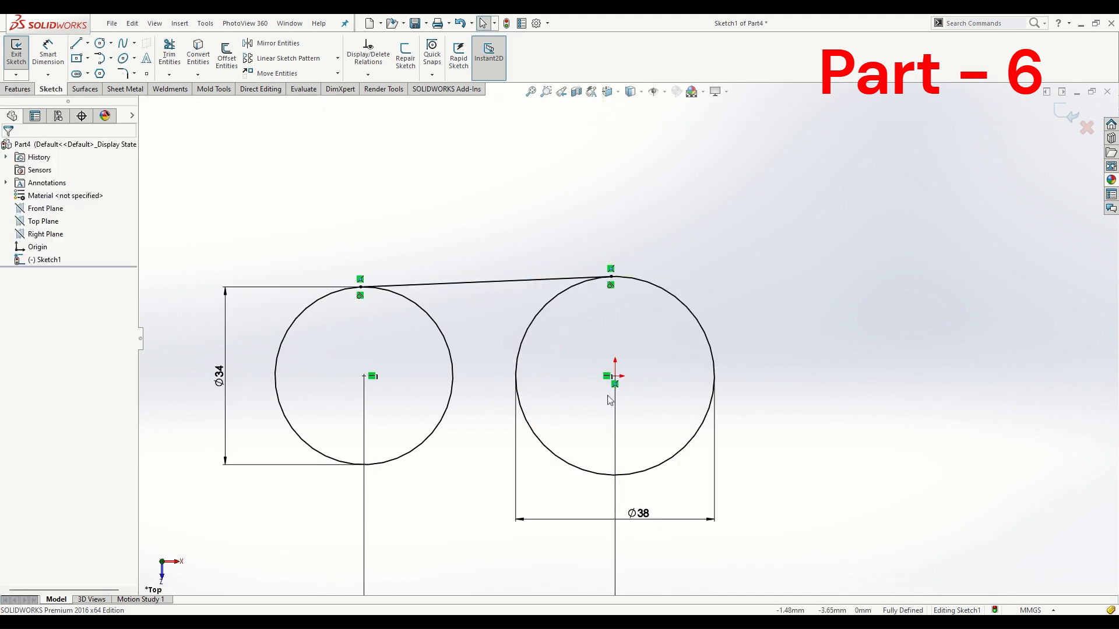
click(76, 45)
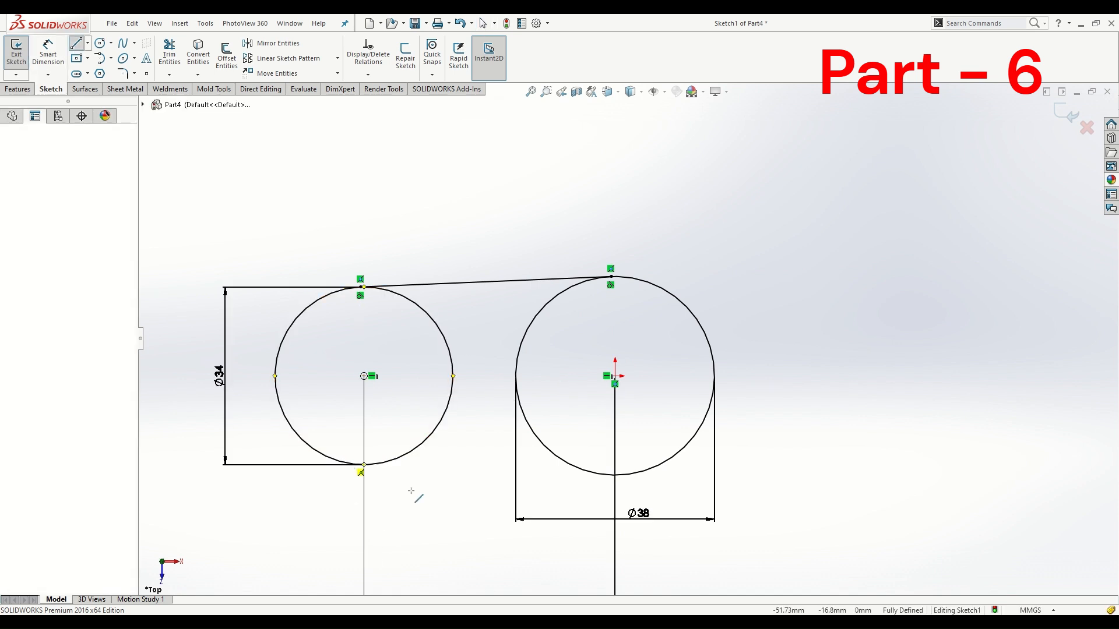
click(364, 464)
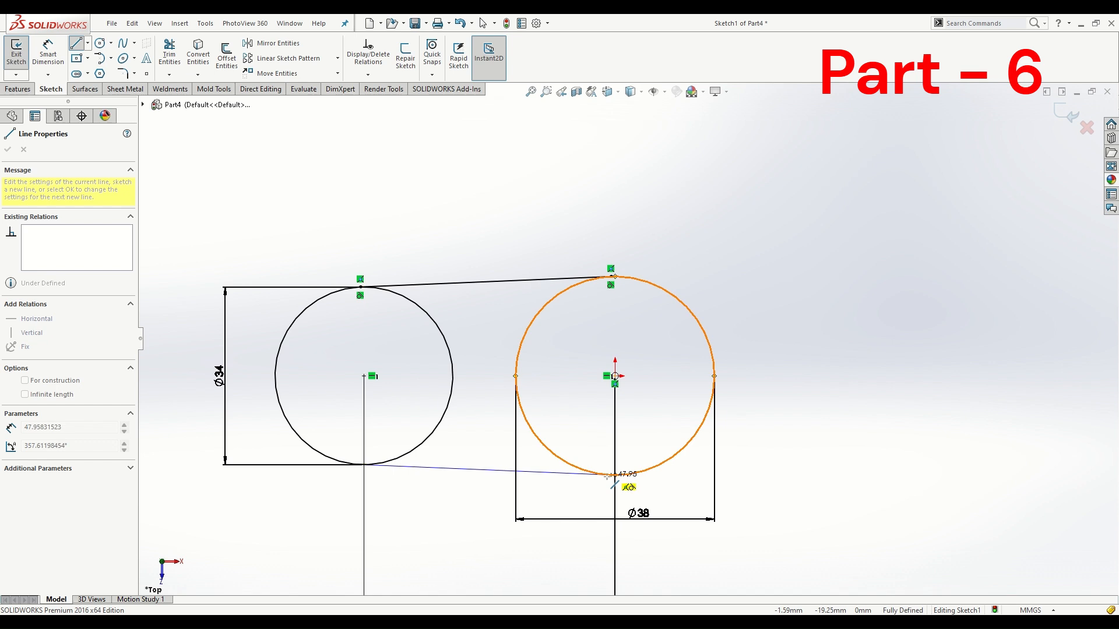
click(610, 475)
key(Escape)
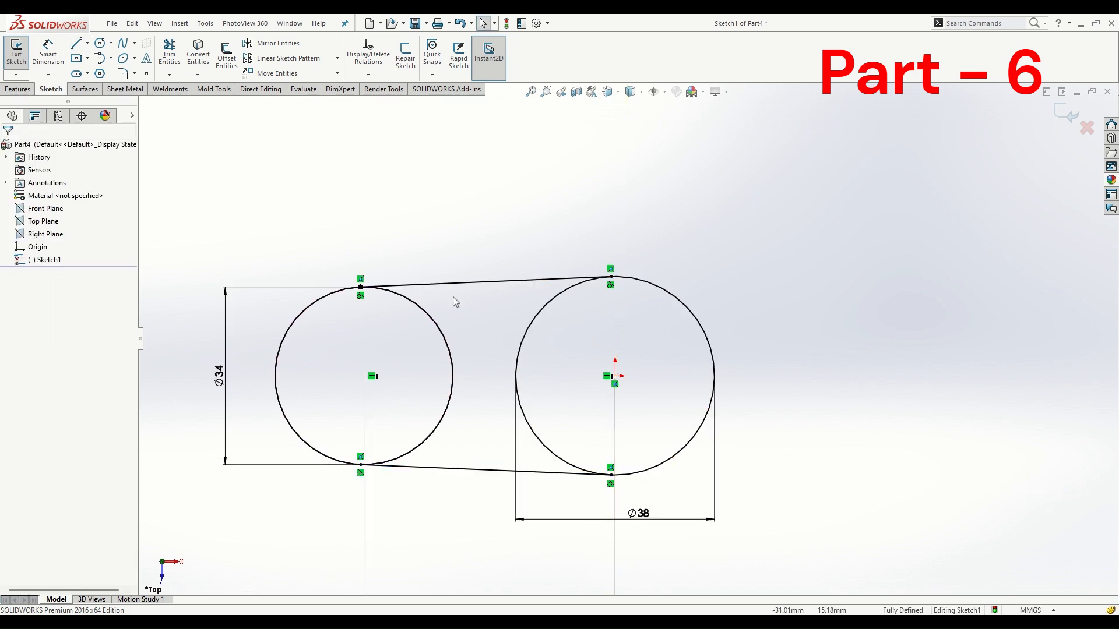
Draw a vertical construction centerline from the origin up past the top of the 38 mm circle
click(88, 45)
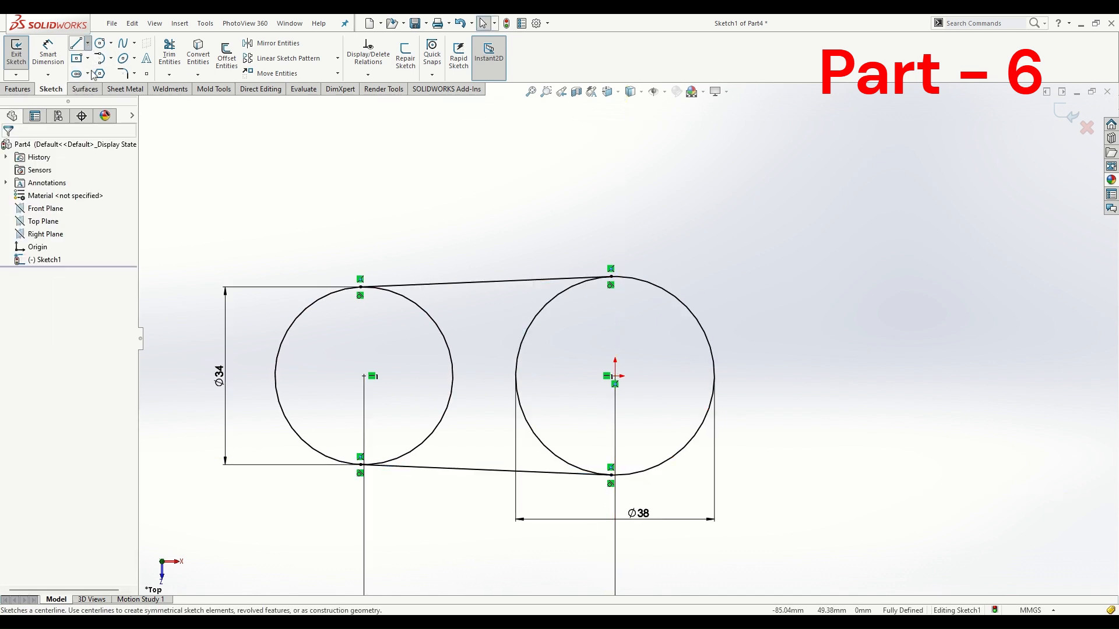
click(92, 70)
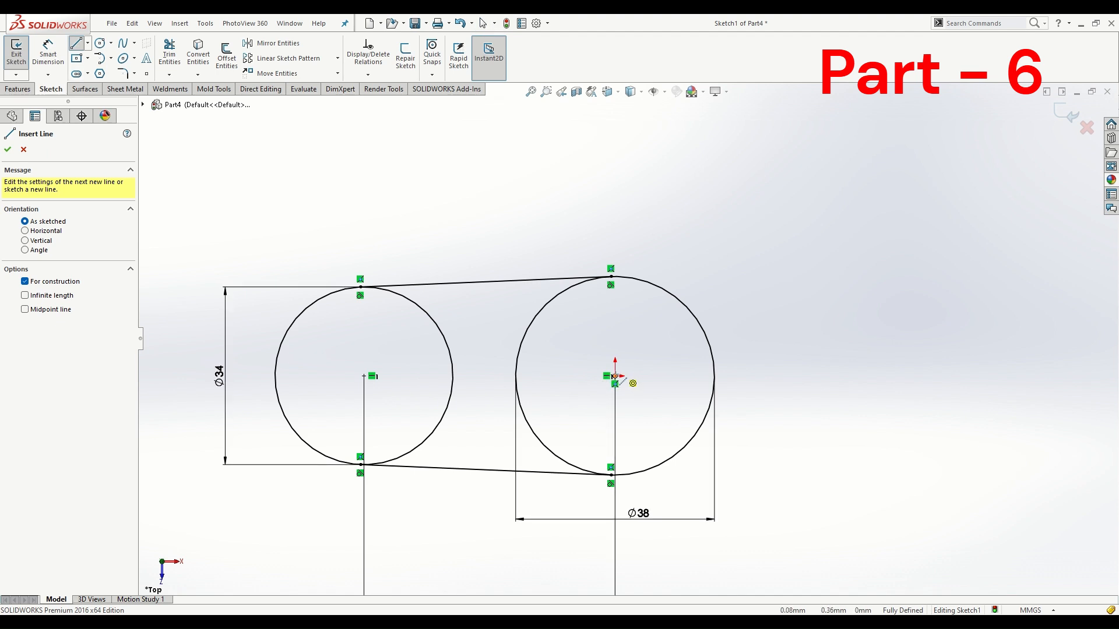
drag(615, 376, 616, 197)
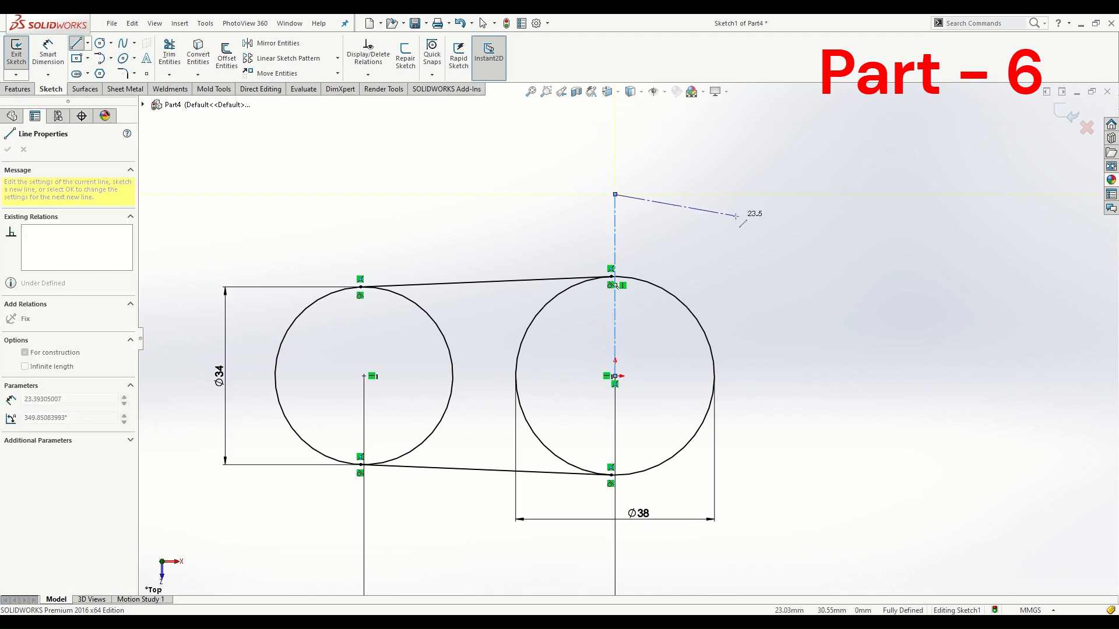
key(Escape)
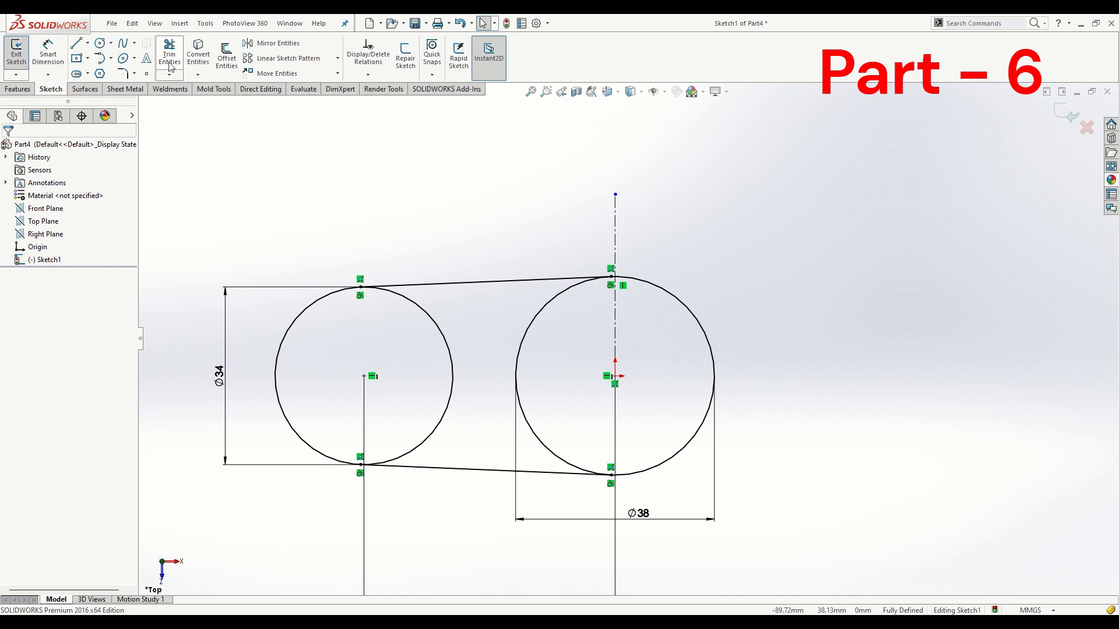
Mirror the 34 mm circle and both tangent lines about the vertical centerline, keeping the originals
click(274, 43)
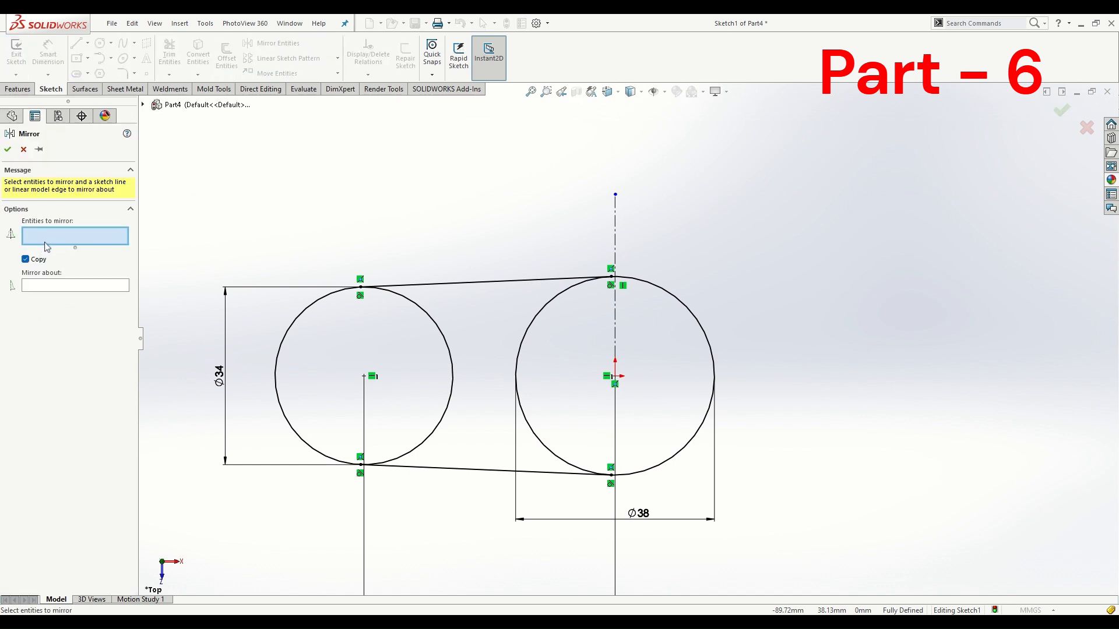
click(306, 315)
click(414, 285)
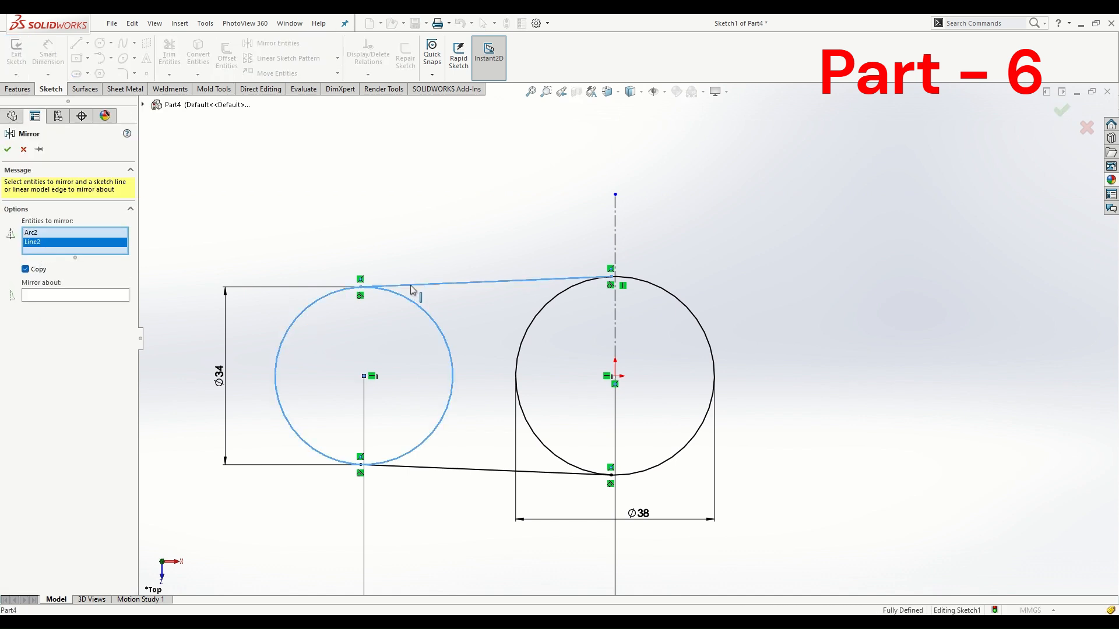
click(424, 473)
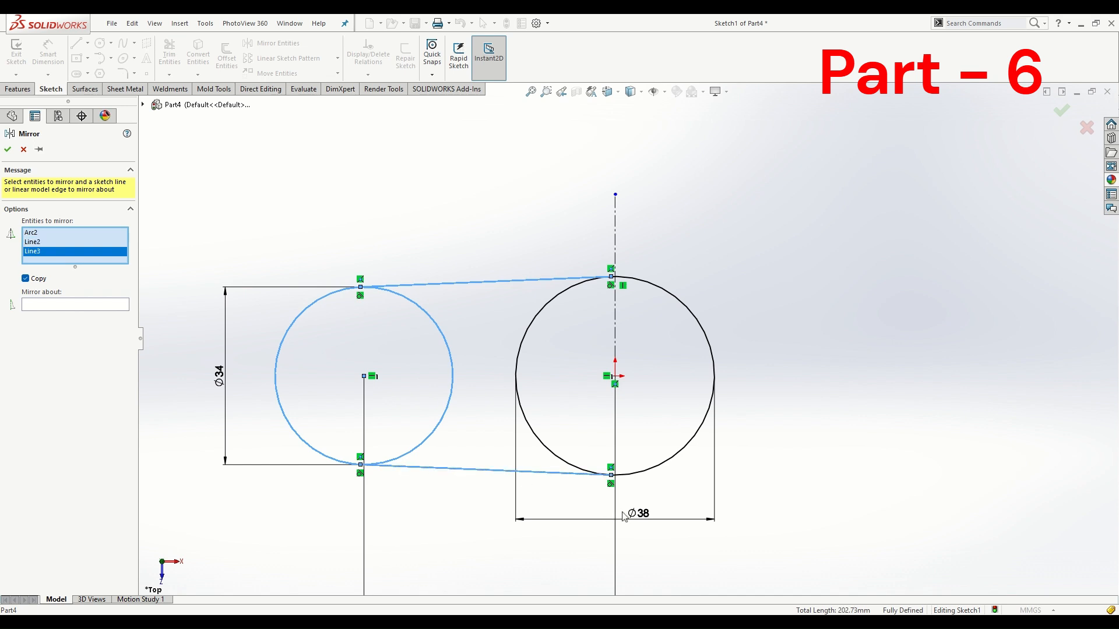
click(108, 306)
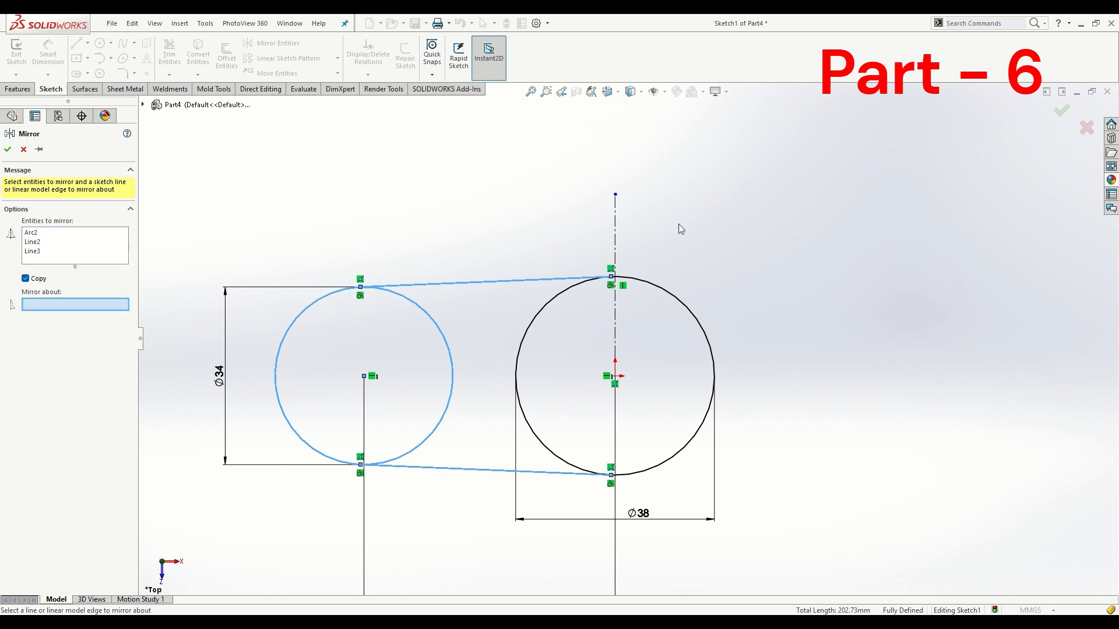
click(616, 224)
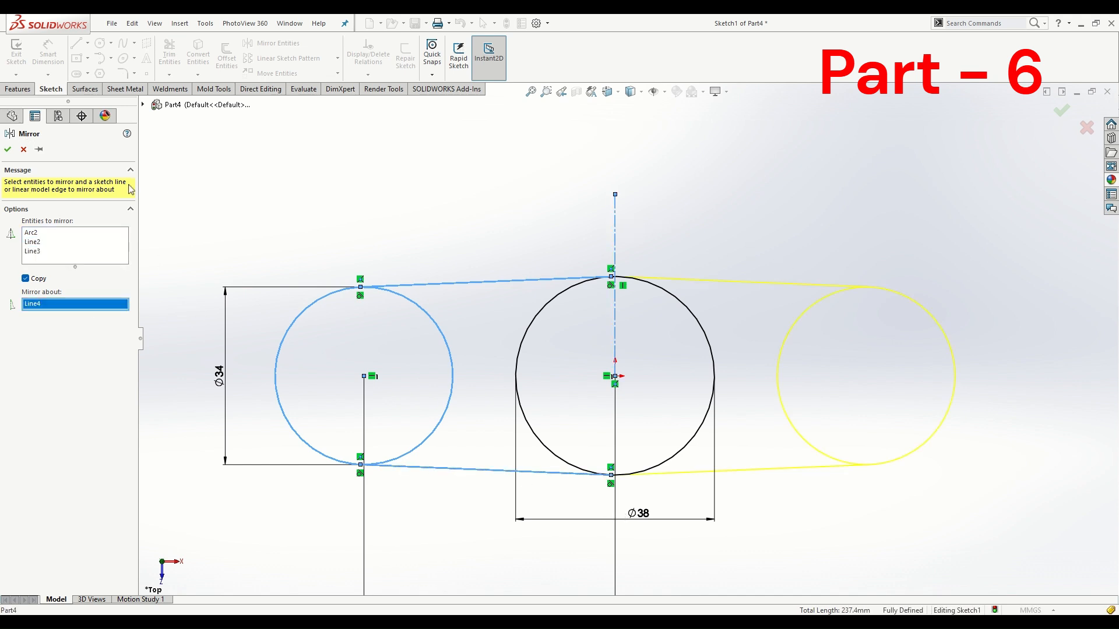
click(7, 149)
scroll(628, 337, up, 2)
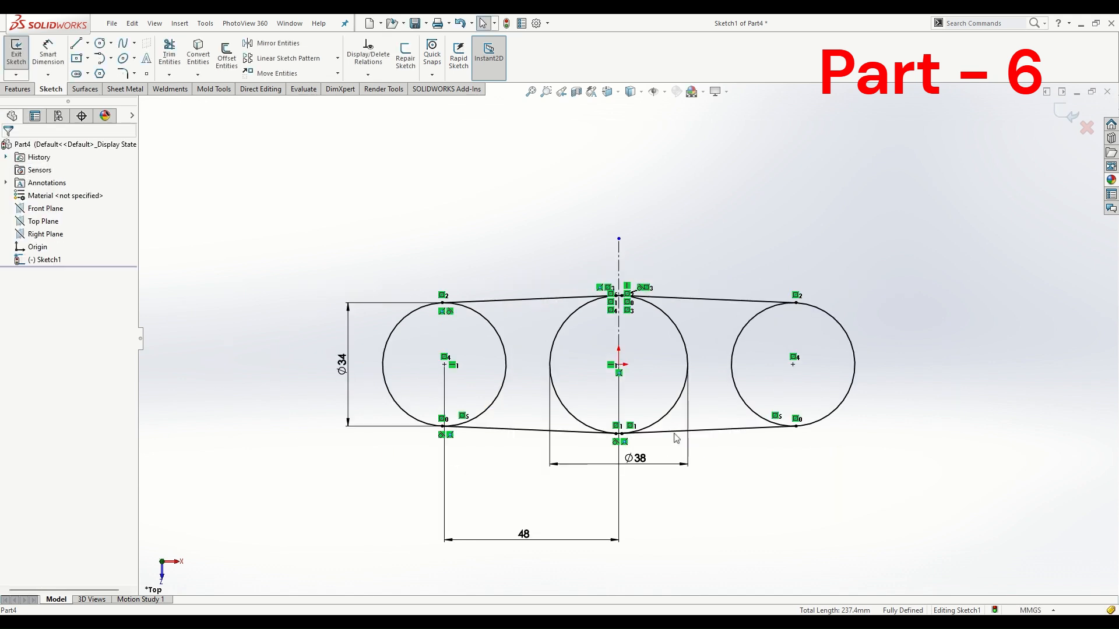
Extrude the three circle regions as bosses with a Mid Plane depth of 35 mm
click(19, 89)
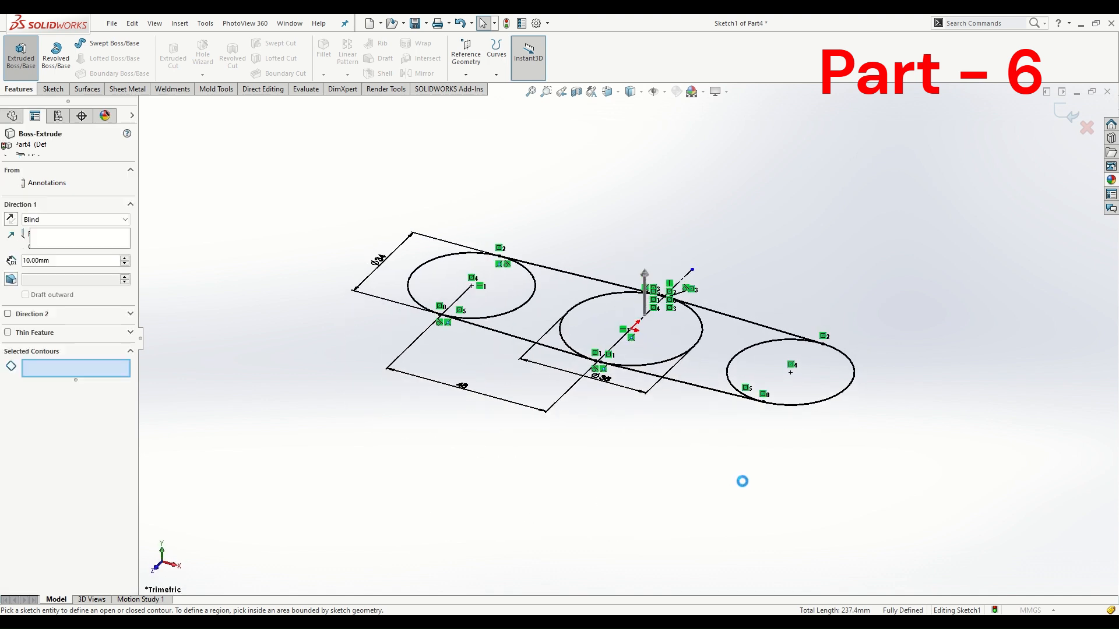
click(513, 305)
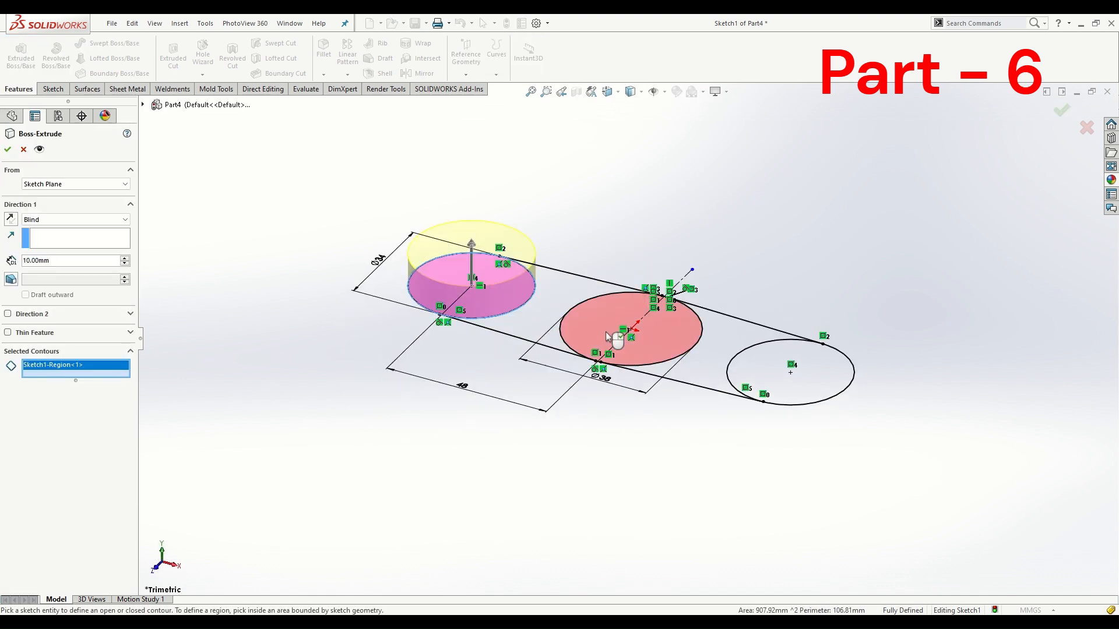
click(618, 317)
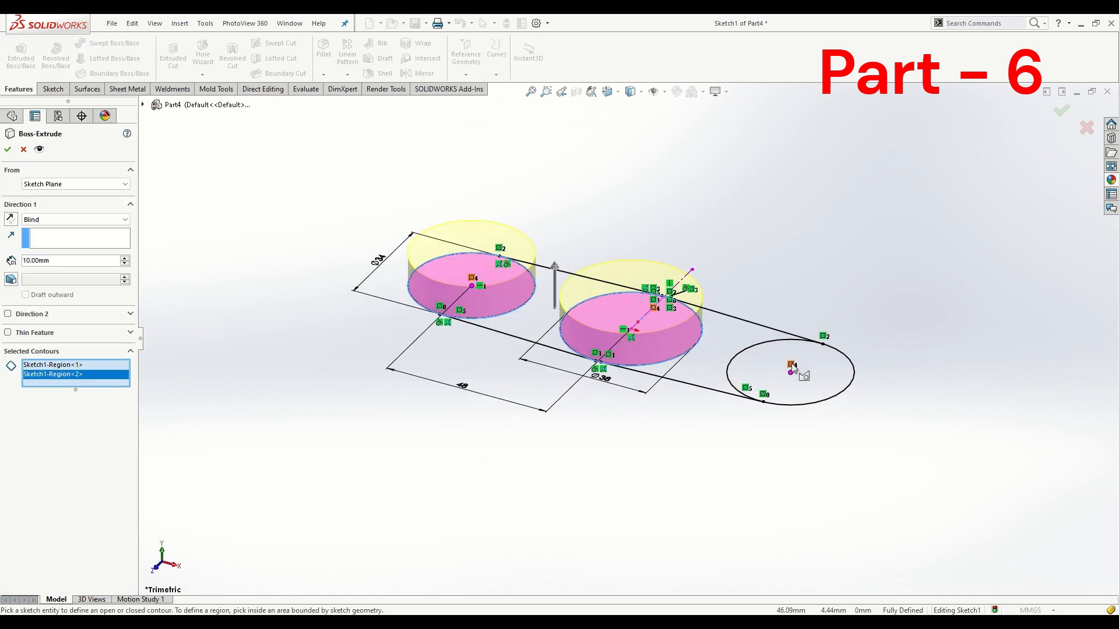
click(767, 377)
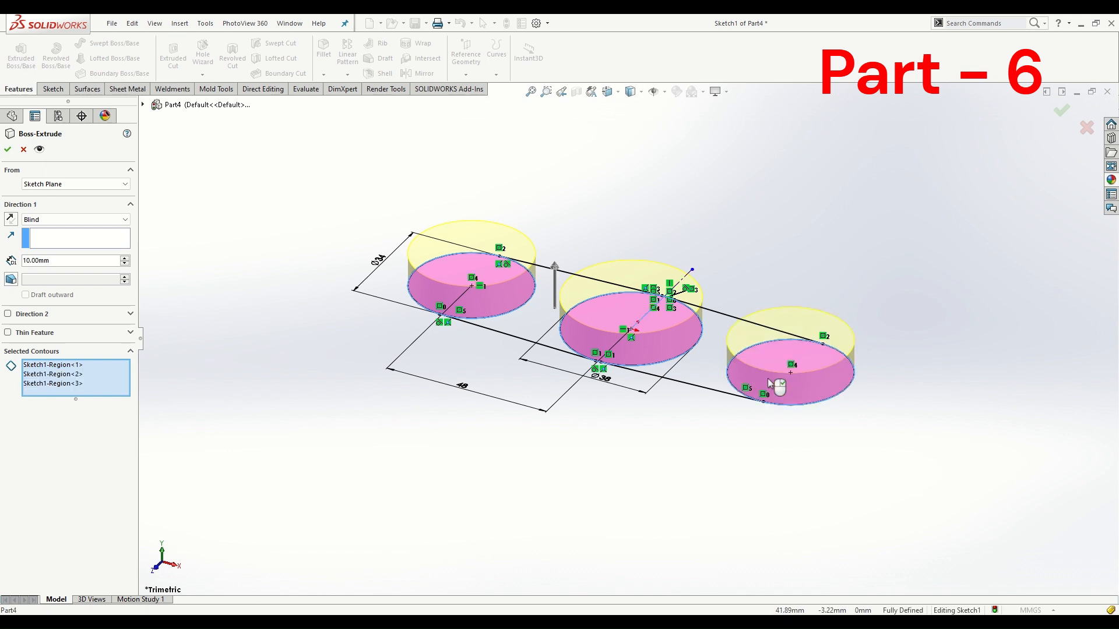
click(66, 267)
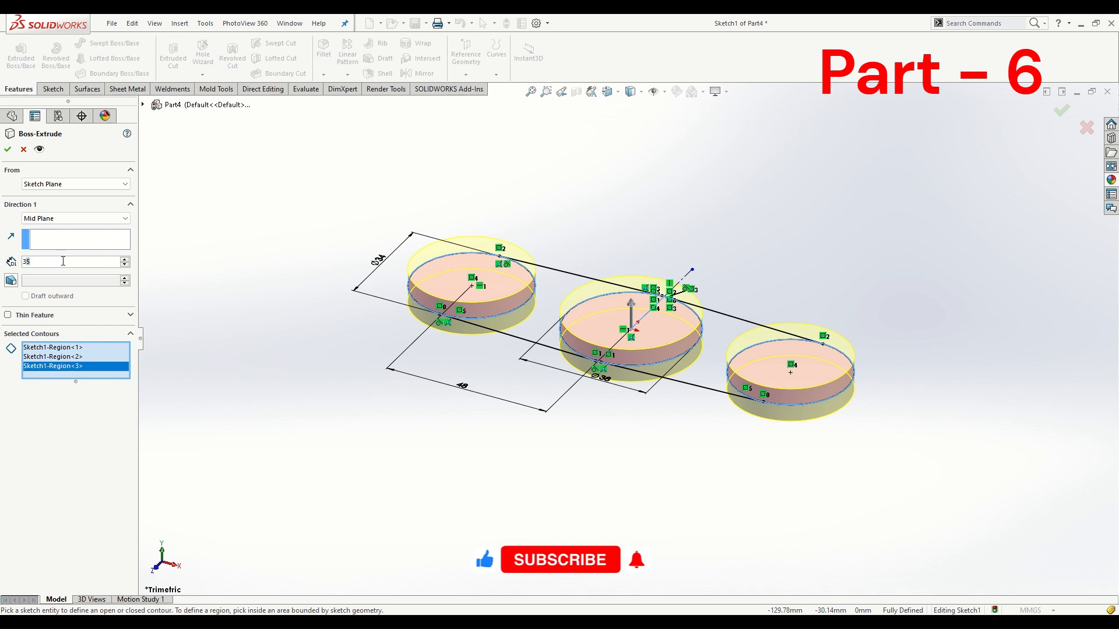
text(35)
key(Return)
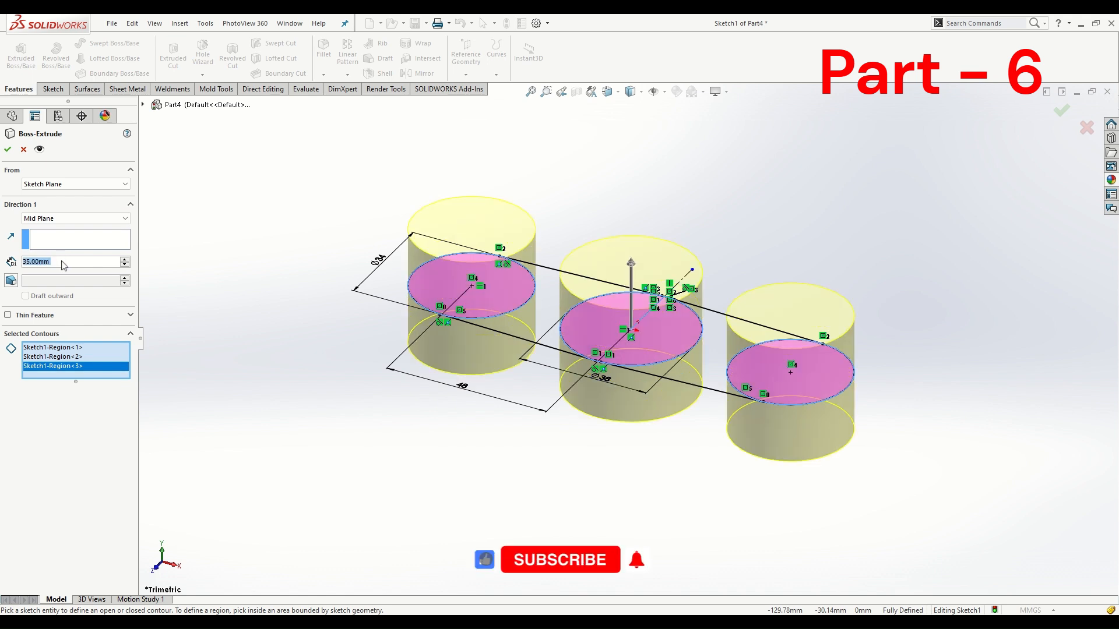
click(8, 152)
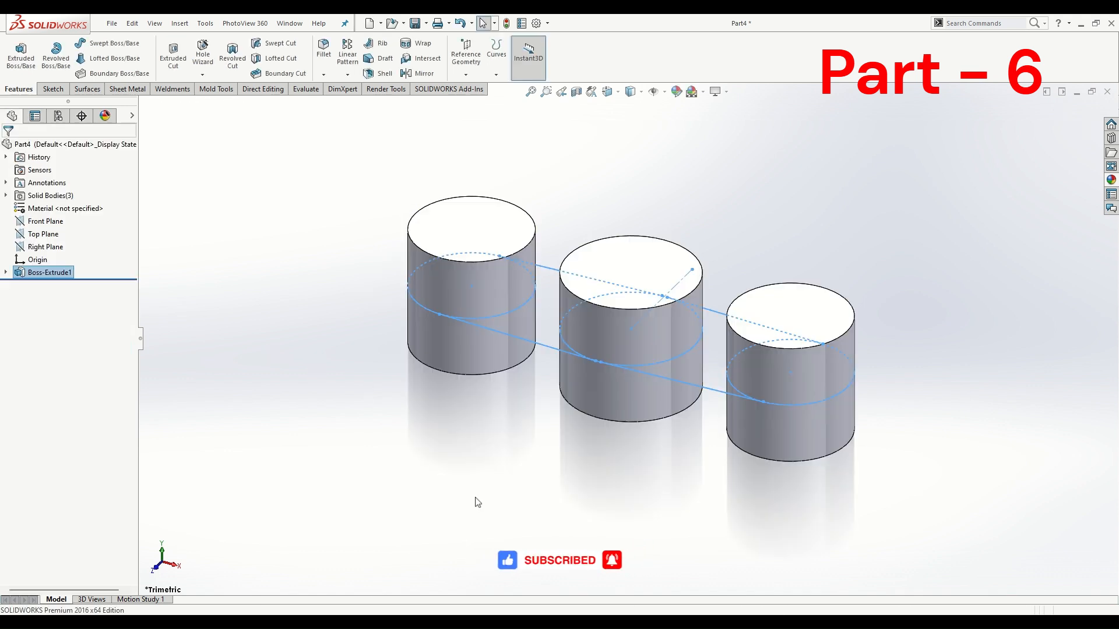
click(477, 502)
Reuse the first sketch to extrude the two web regions between the cylinders by 31 mm Mid Plane, merged with the bodies
click(45, 272)
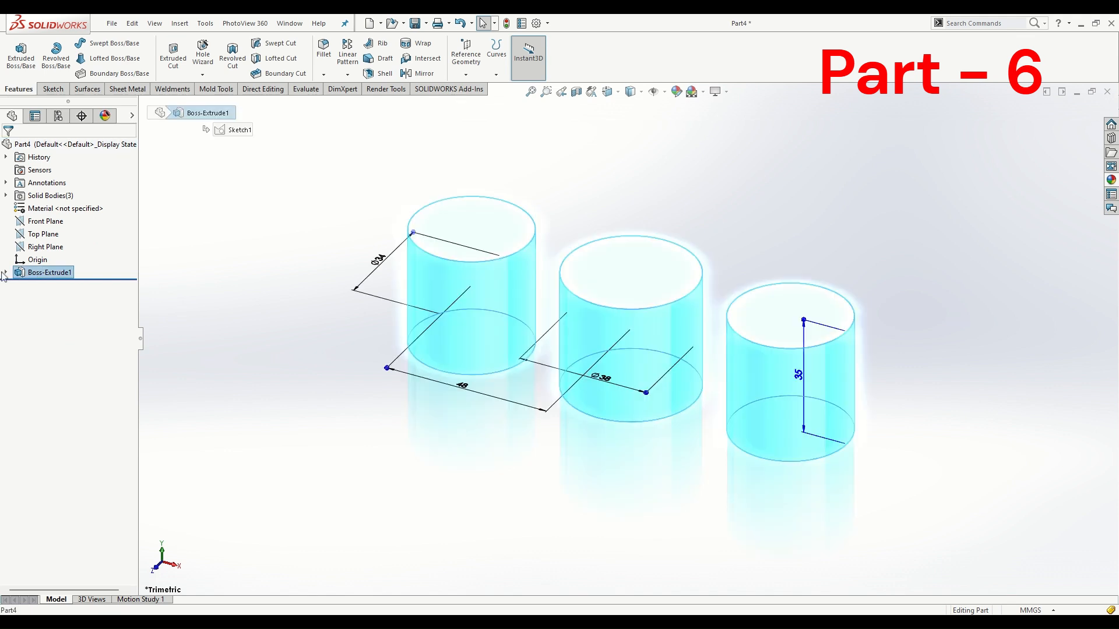
click(6, 273)
click(43, 288)
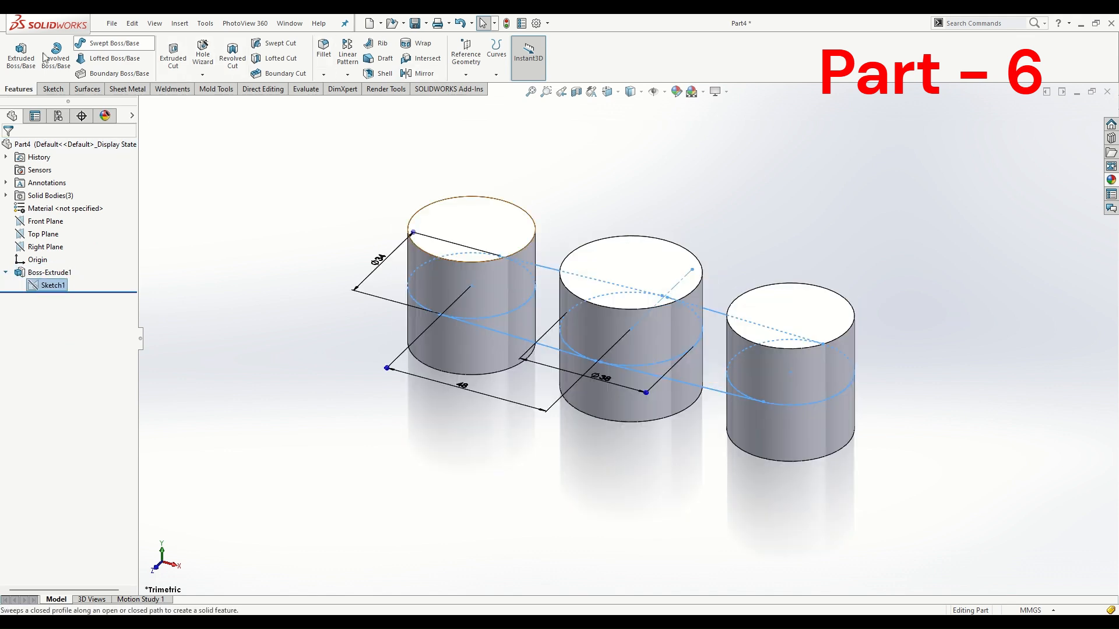
click(21, 53)
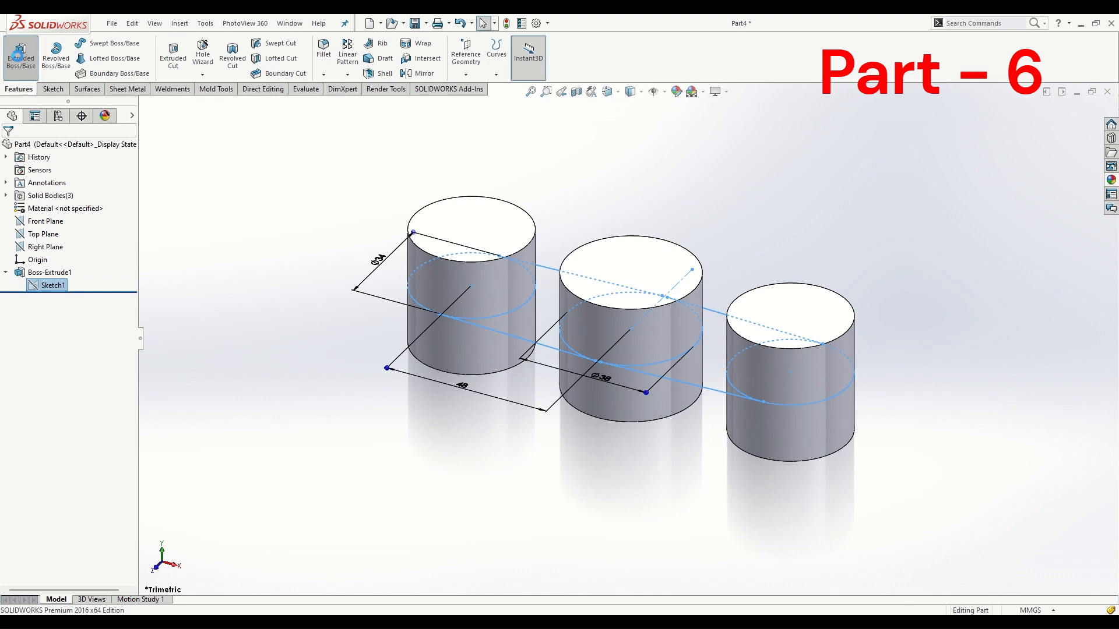
click(536, 338)
click(691, 373)
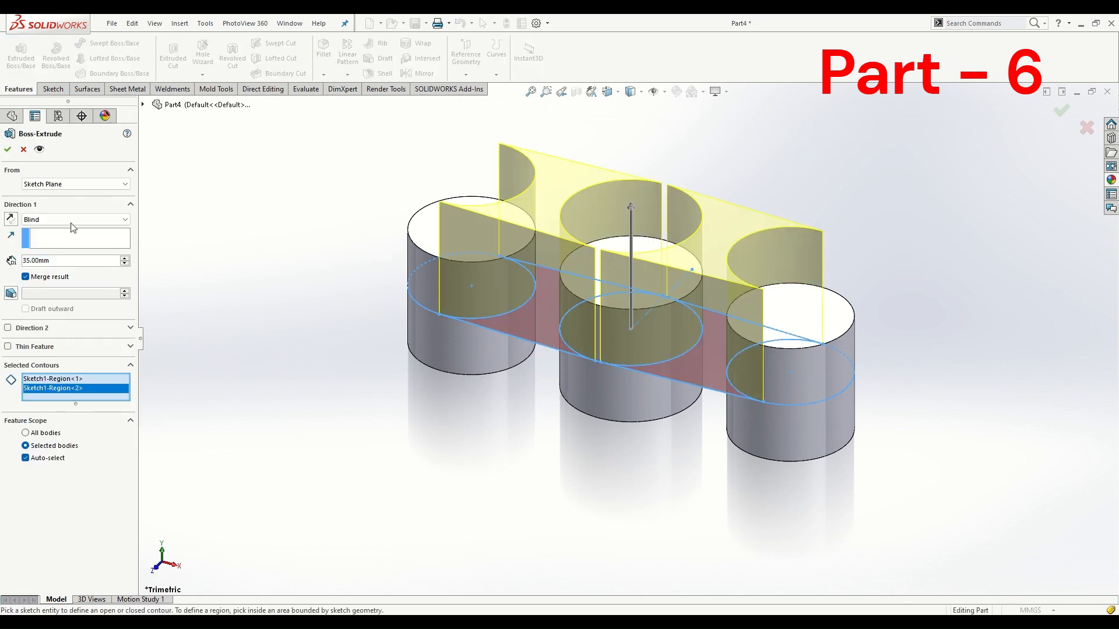
click(65, 280)
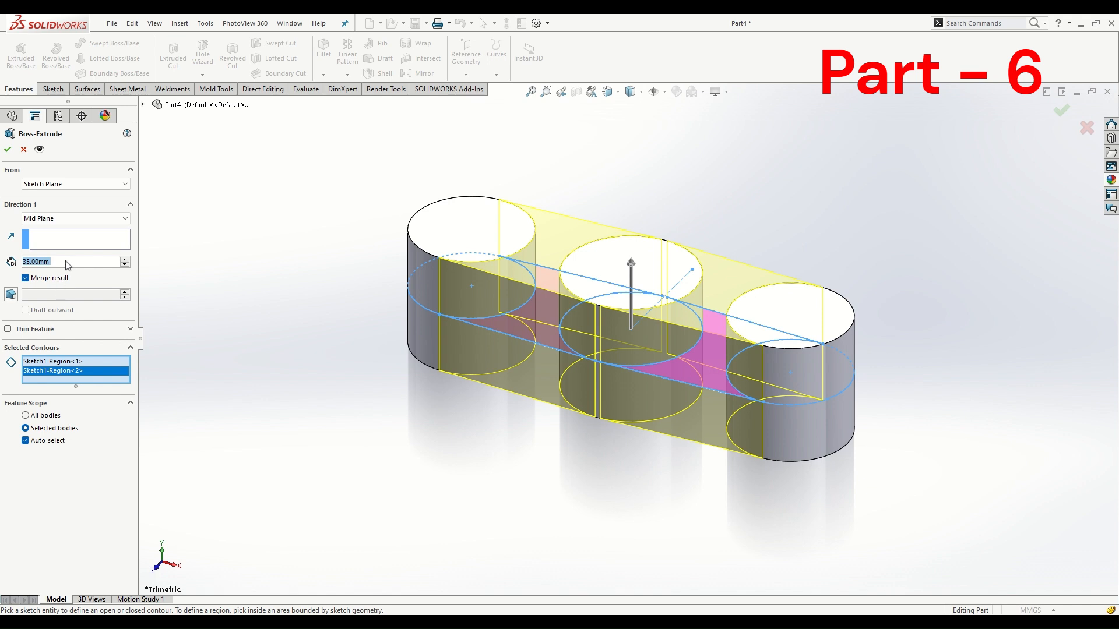
text(31)
key(Return)
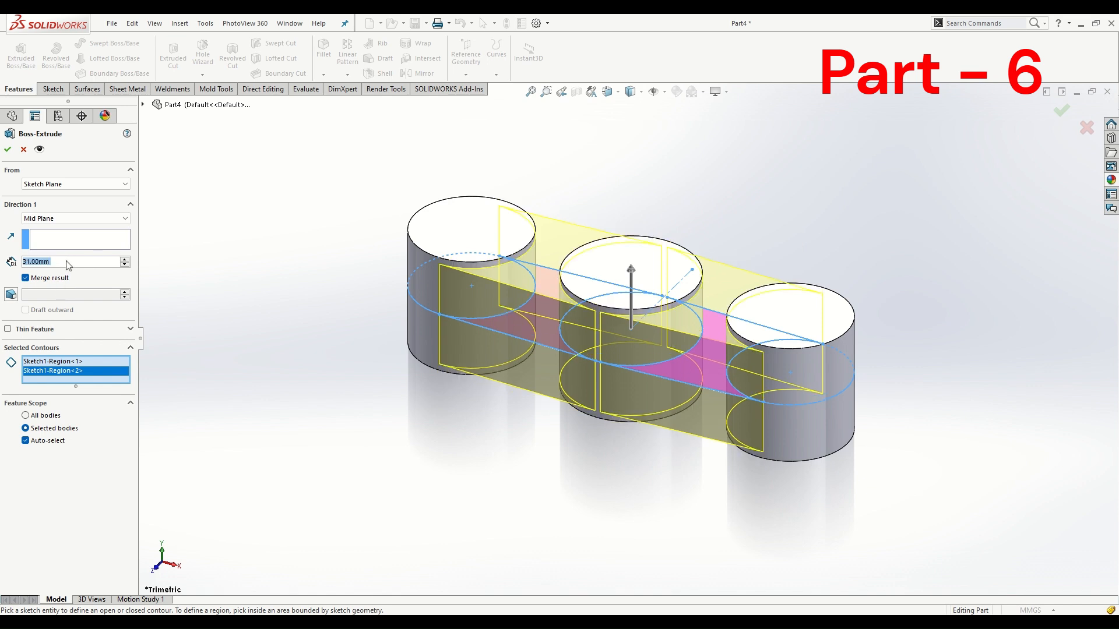
click(9, 150)
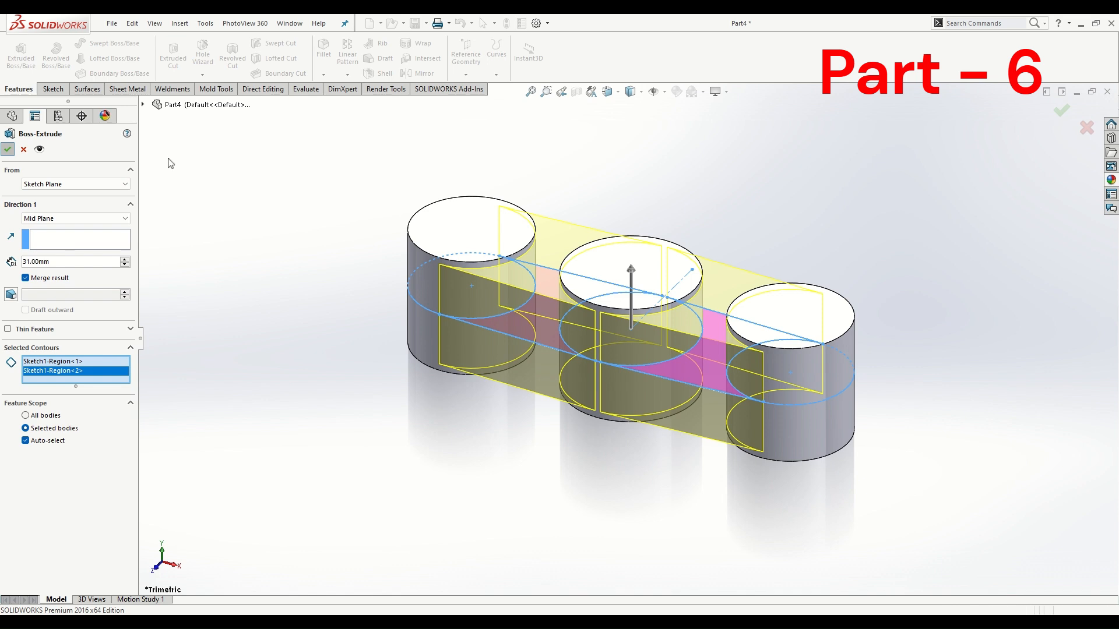
Sketch on the left cylinder's top face a concentric circle of about 11.2 mm radius, and another of about 13 mm radius on the right cylinder
click(475, 232)
click(518, 201)
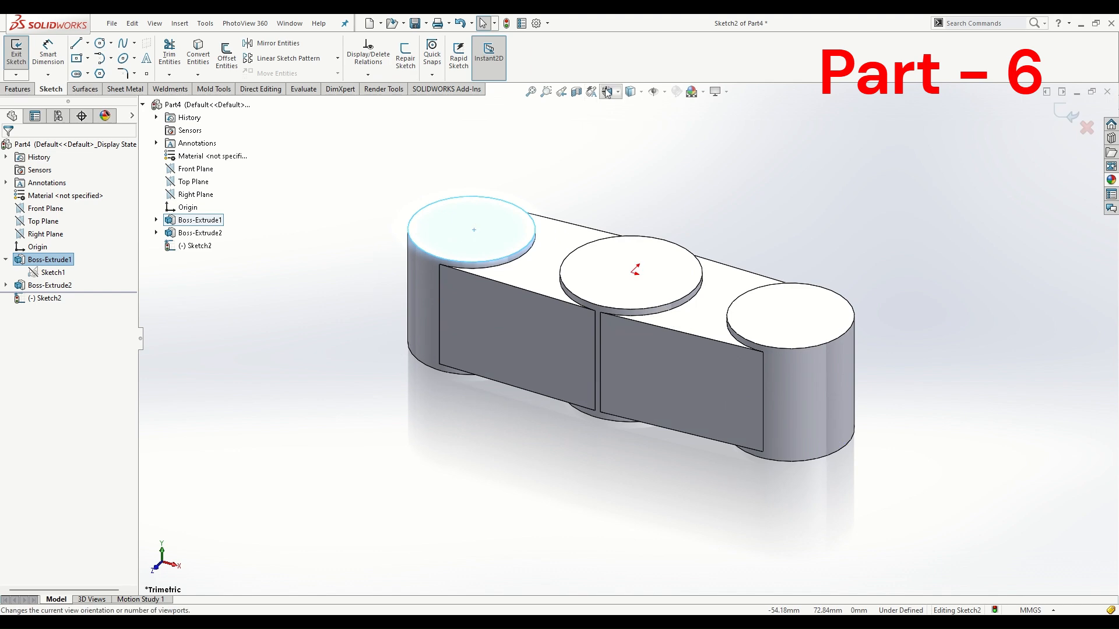
click(619, 96)
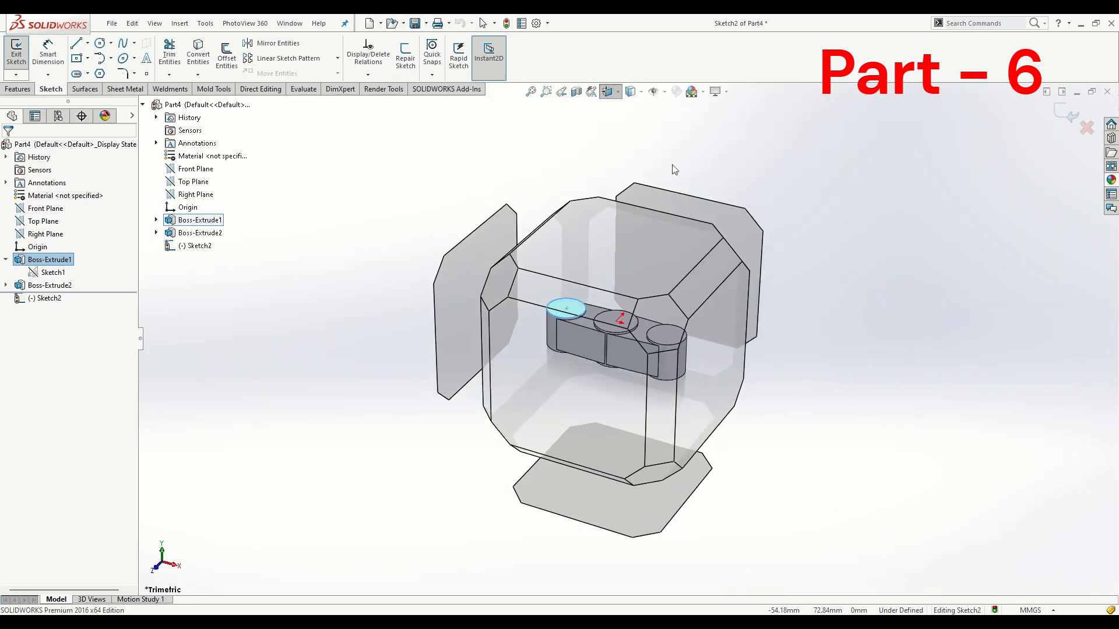
click(675, 166)
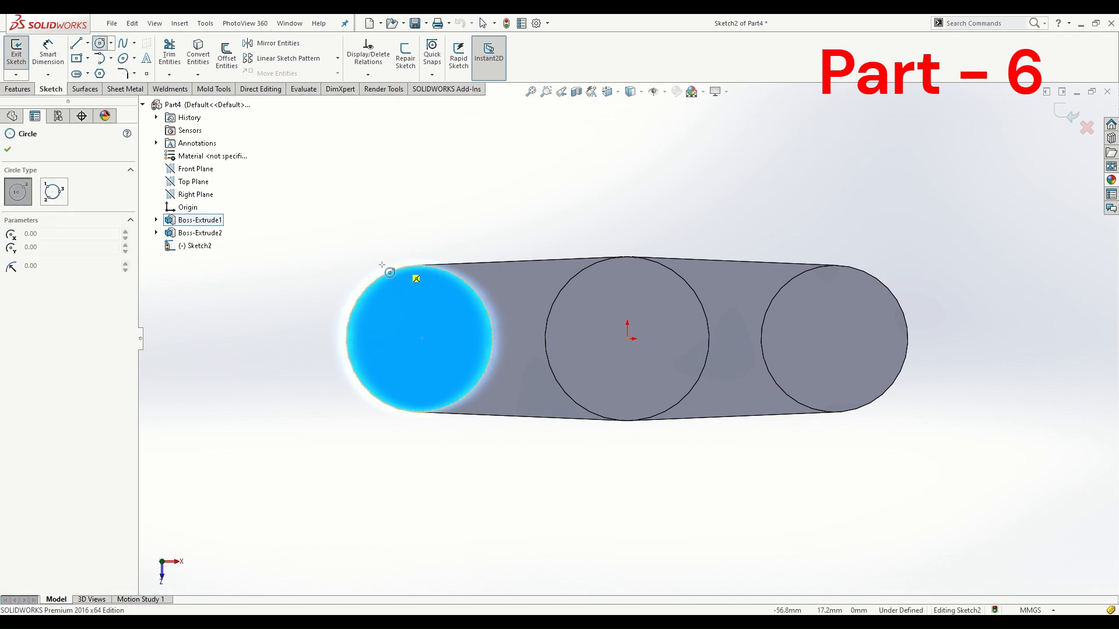
click(420, 339)
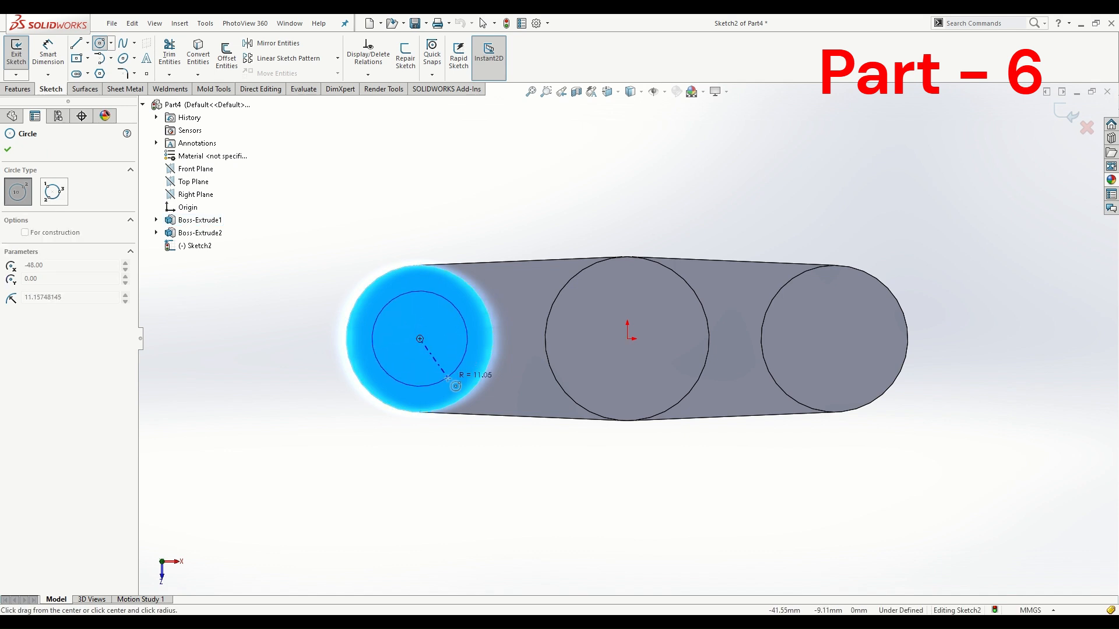
click(454, 373)
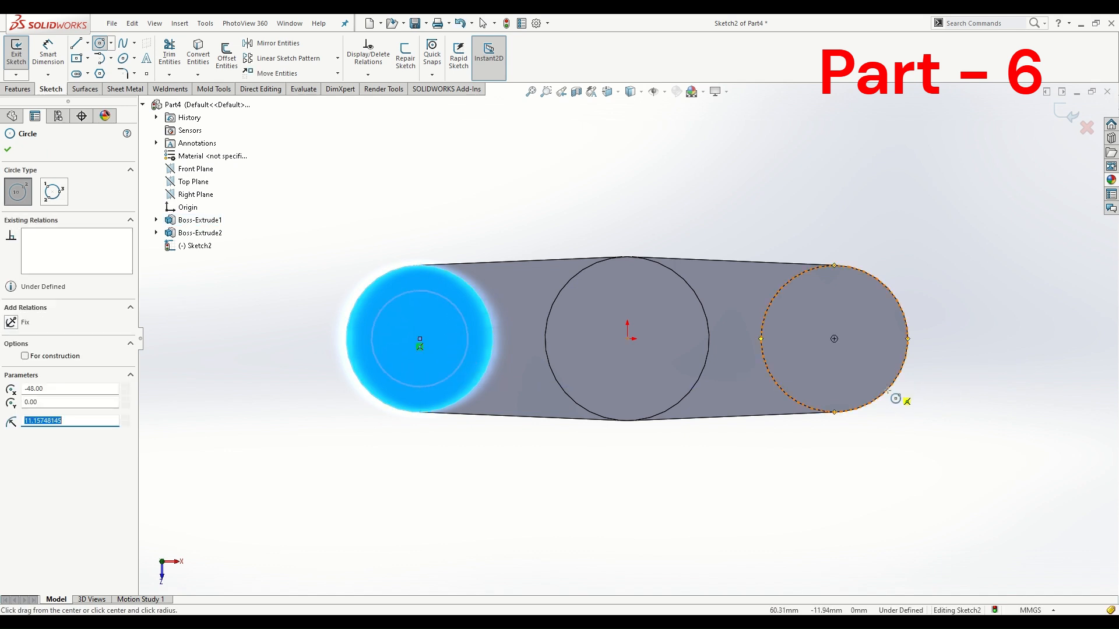
click(834, 338)
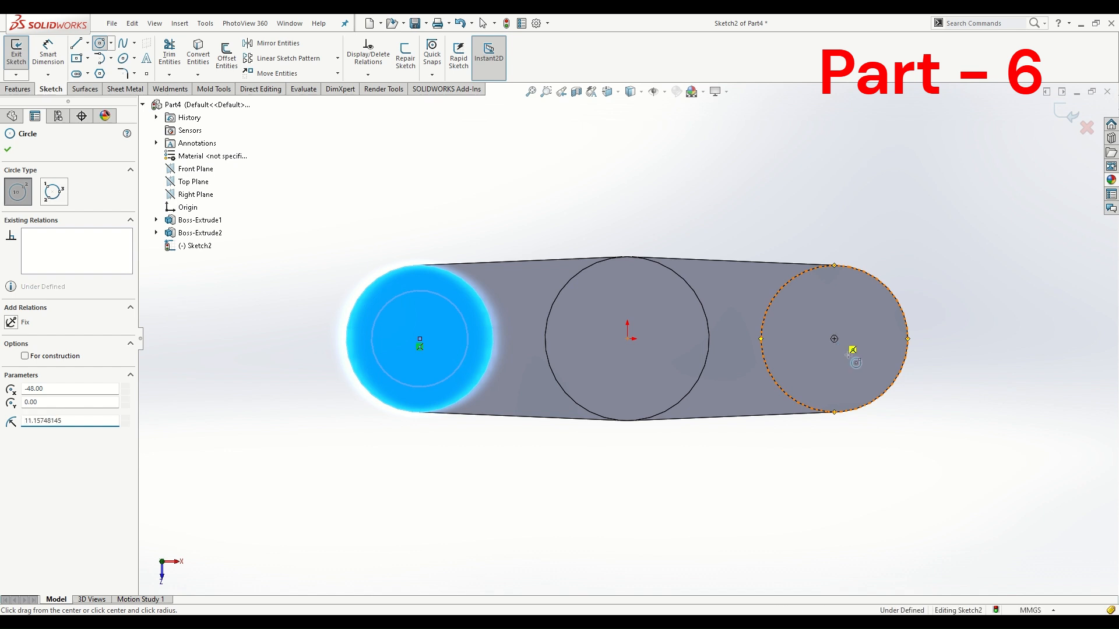
click(878, 377)
key(Escape)
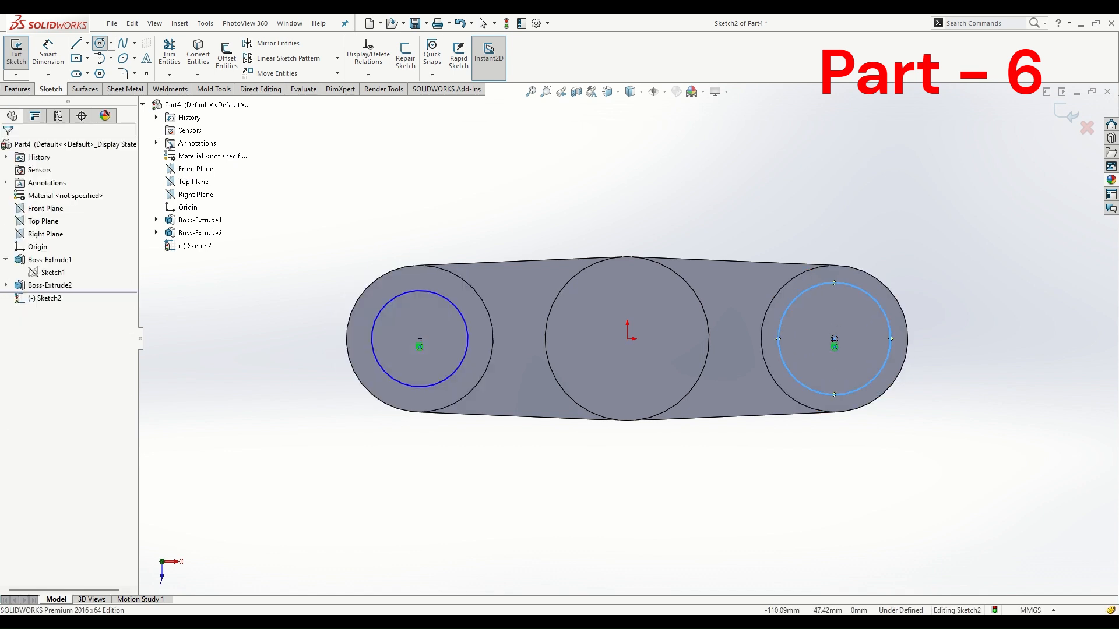
Dimension the right cylinder's inner circle to a diameter of 22 mm
click(38, 54)
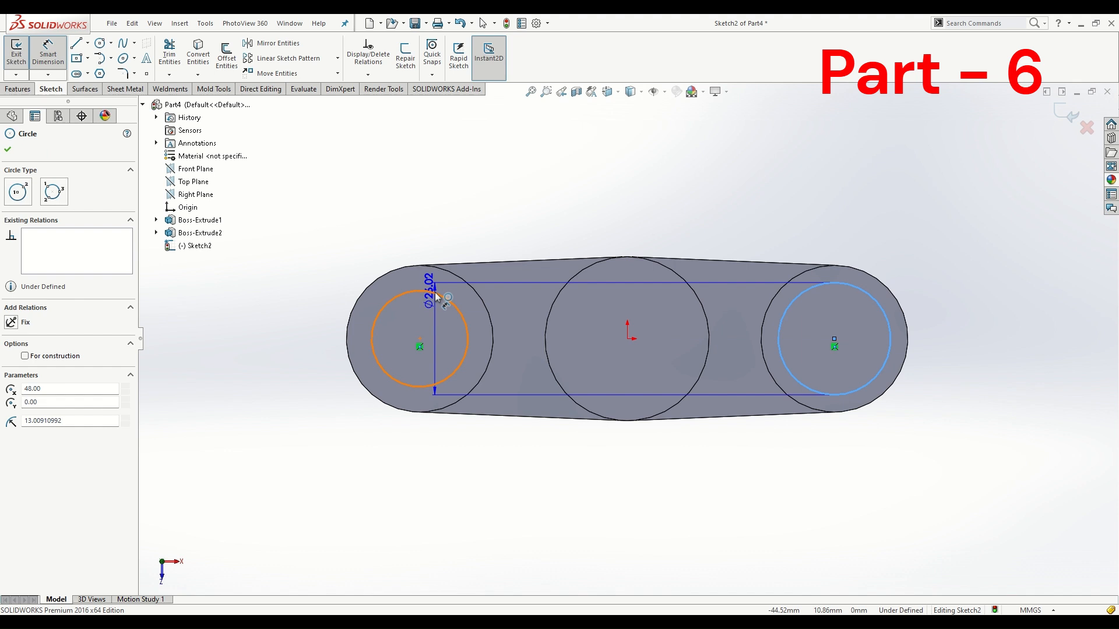
click(433, 293)
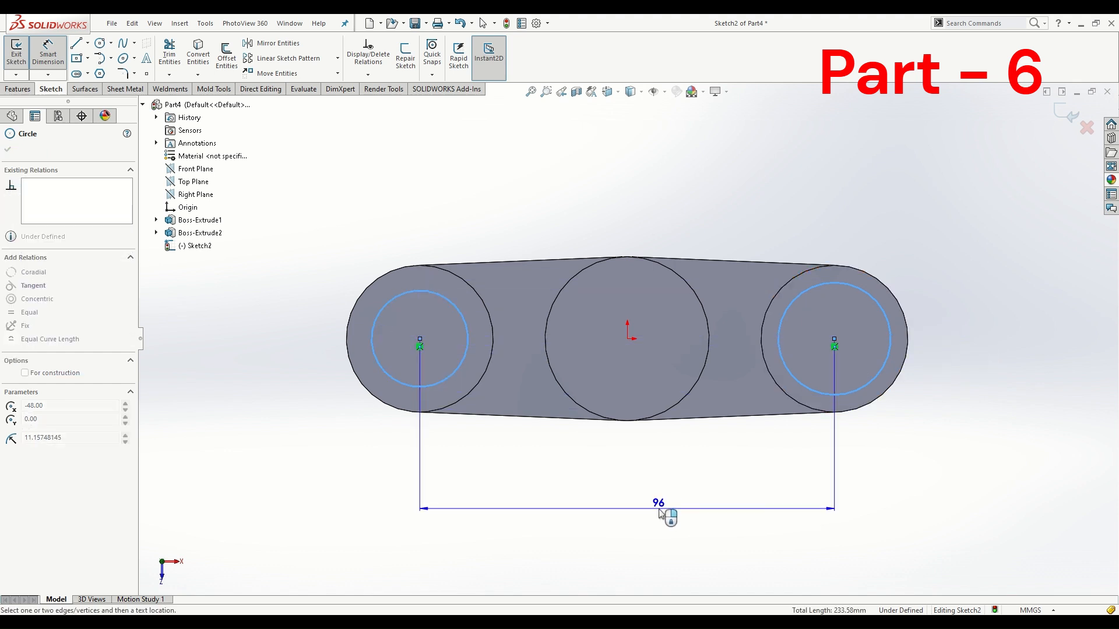
key(Escape)
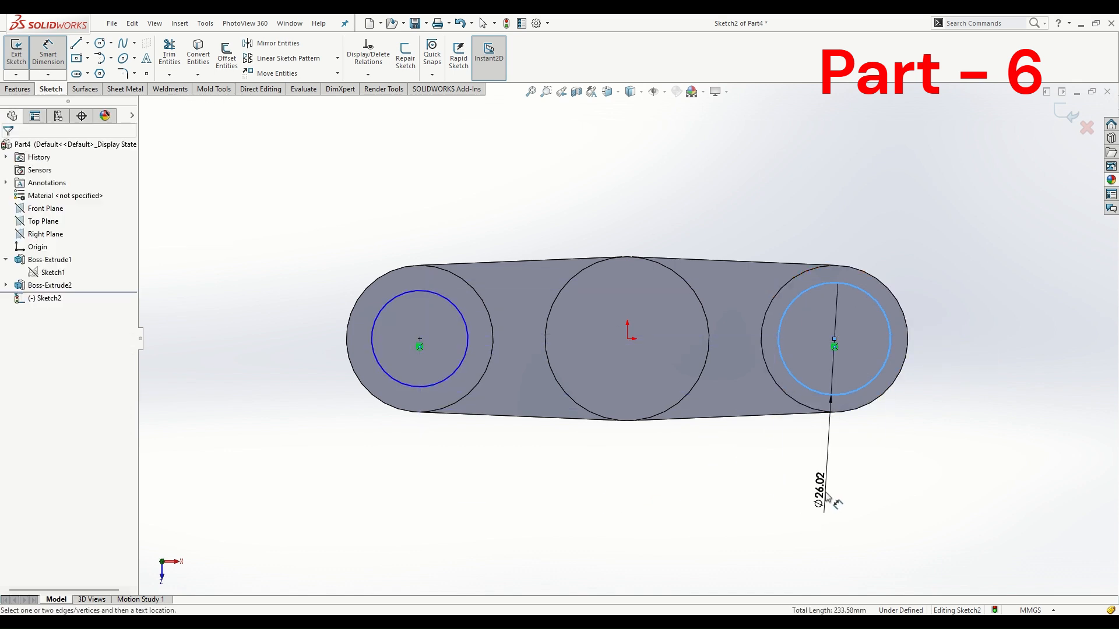
click(828, 491)
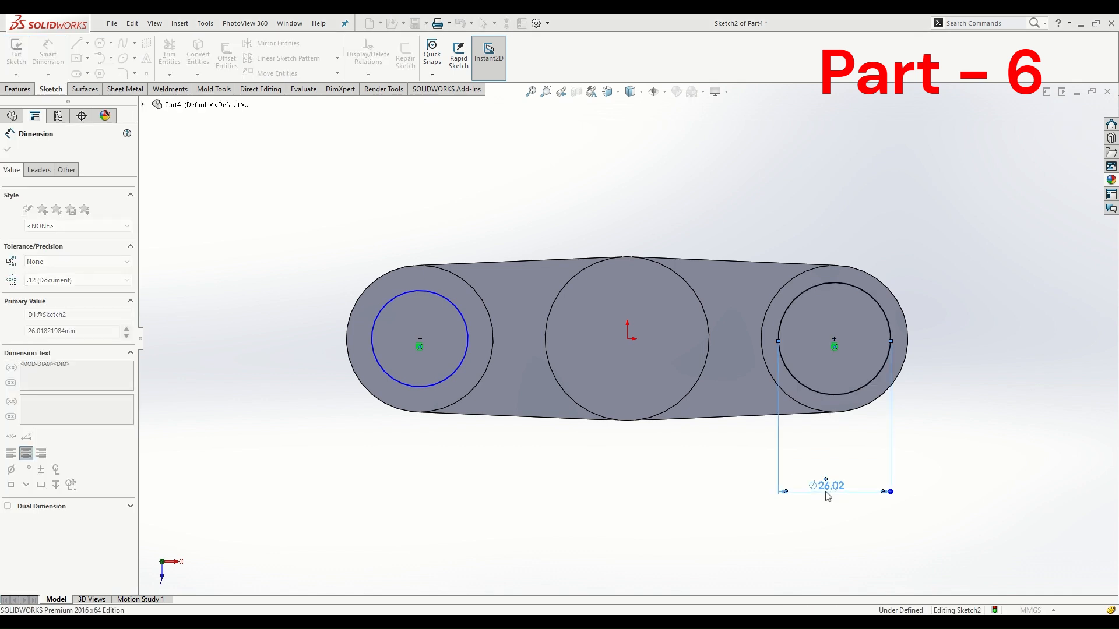
text(22)
key(Return)
click(977, 327)
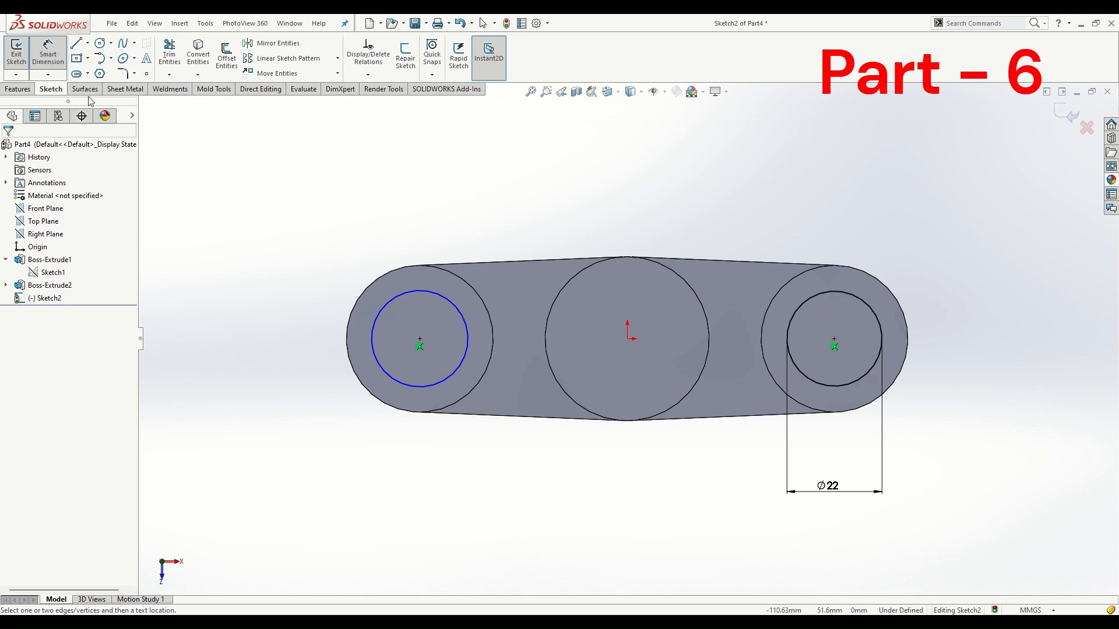
key(Escape)
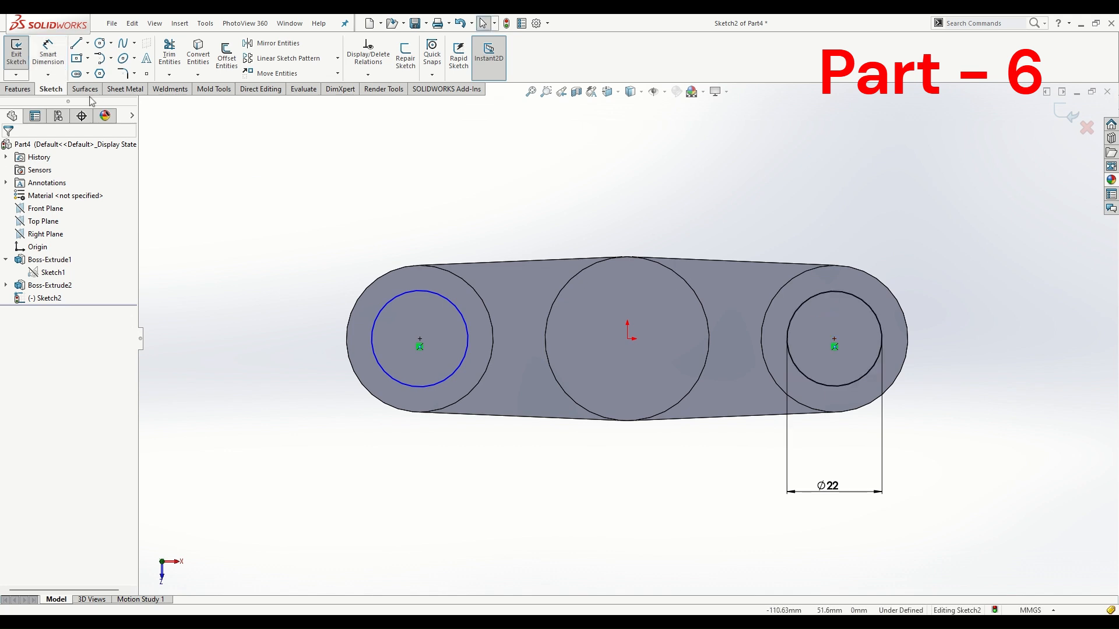
Add an Equal relation between the inner circles on the left and right cylinders
click(391, 307)
ctrl+click(804, 301)
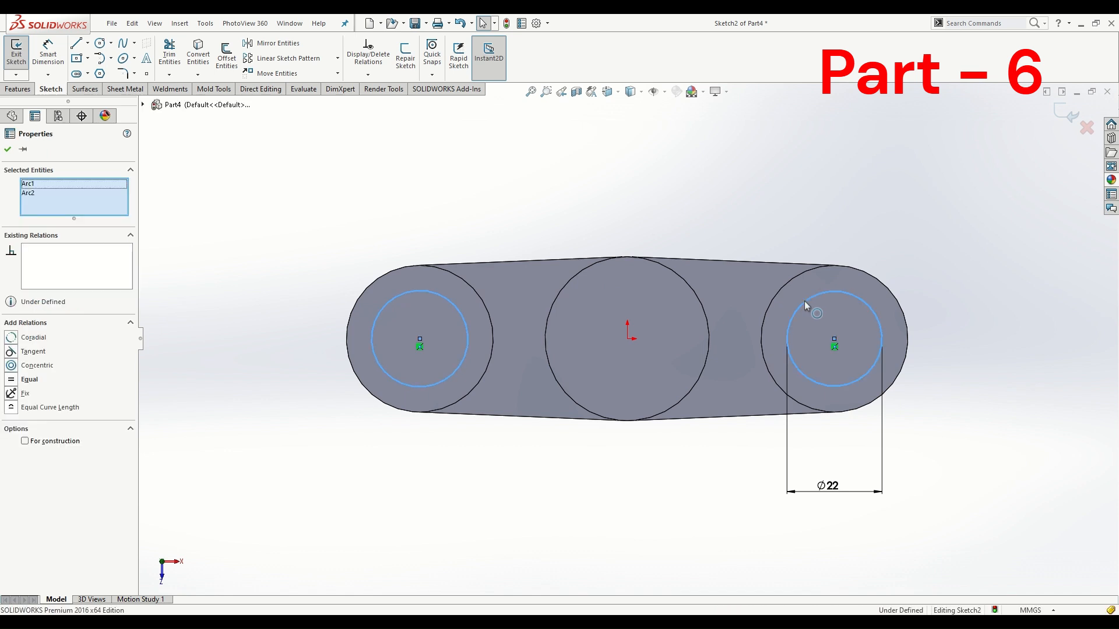
click(884, 253)
click(838, 192)
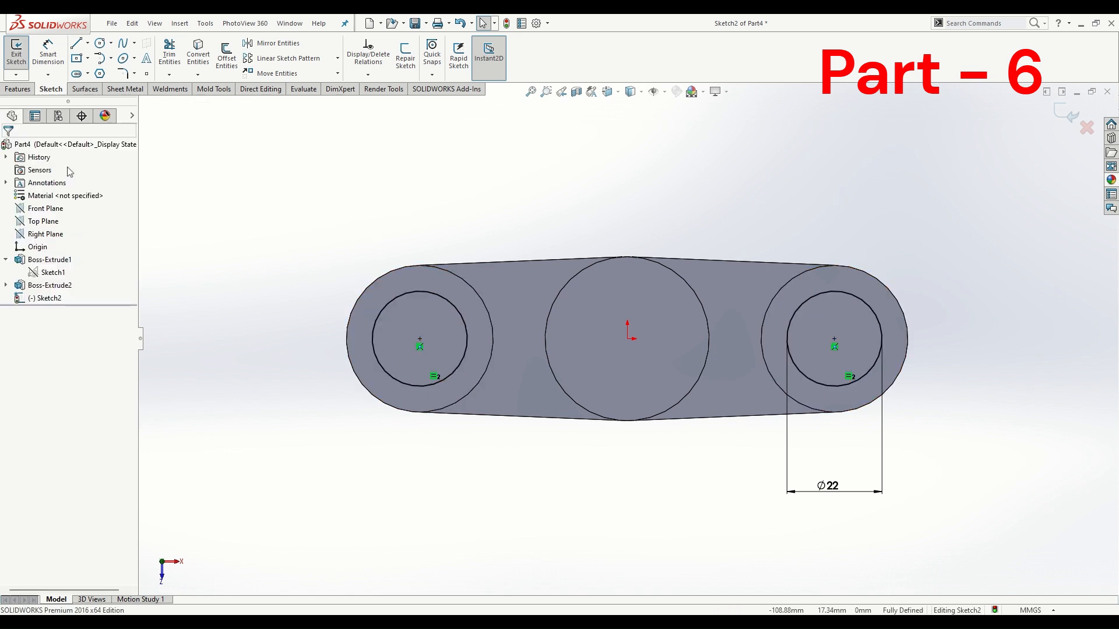
Cut-extrude the two equal circles through the end cylinders with an Up To Next end condition
click(17, 89)
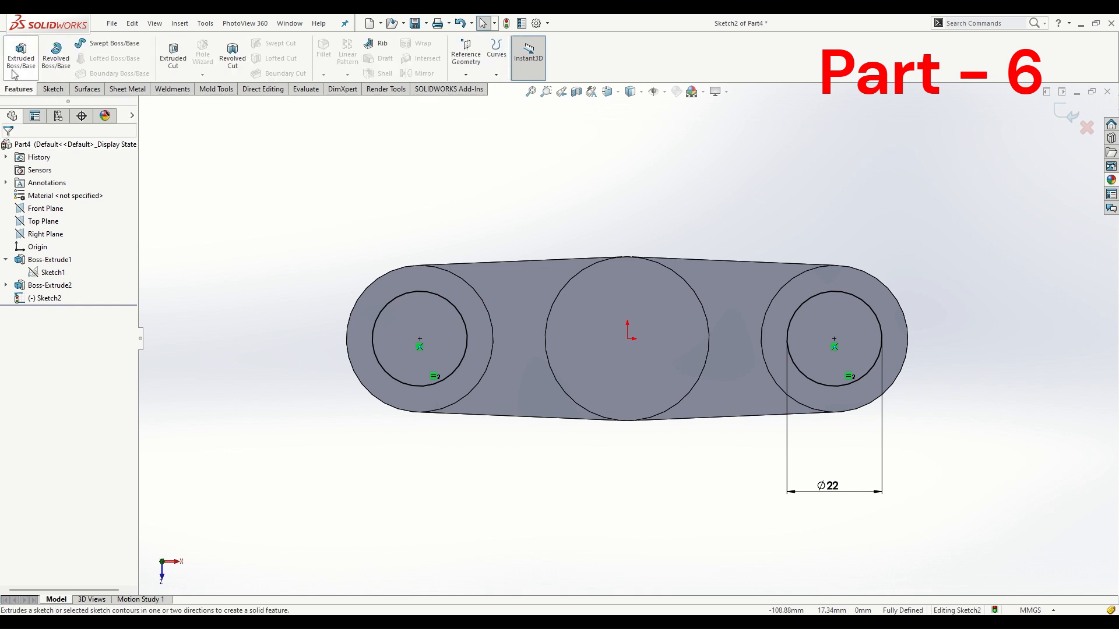
click(173, 58)
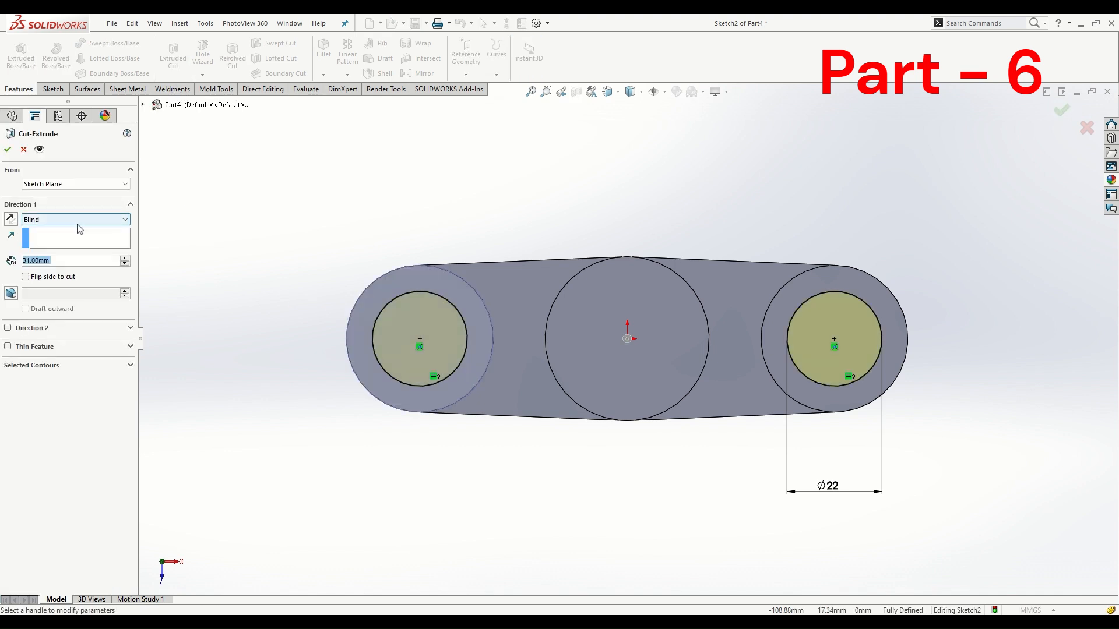
click(70, 254)
click(7, 149)
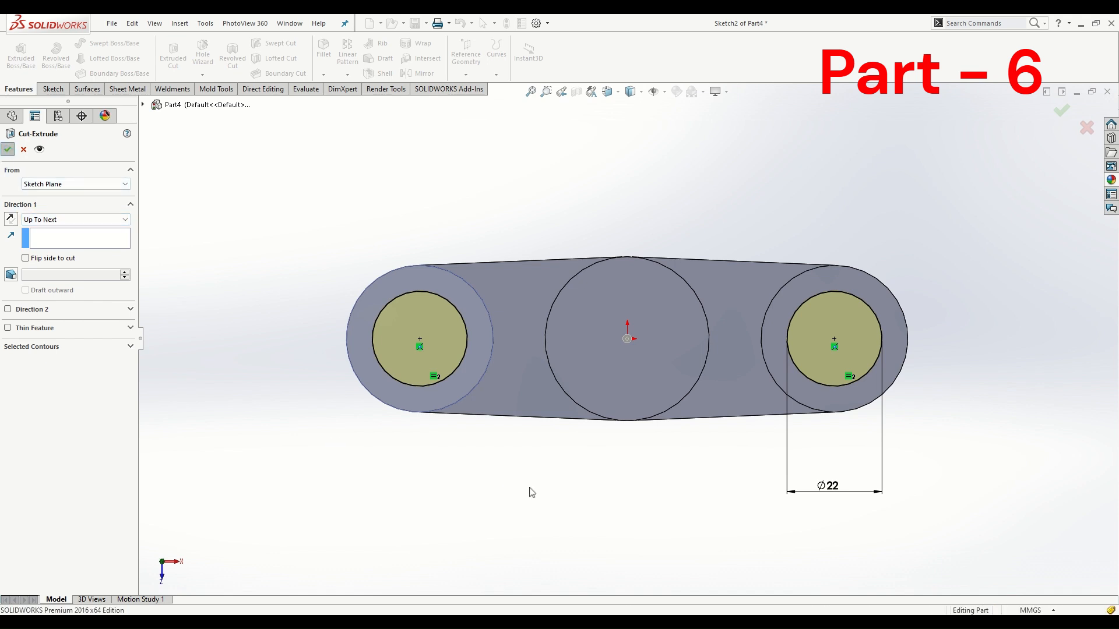
Fillet the outer rims of all three cylinders on both the upper and lower faces with a 2 mm radius
key(ctrl+7)
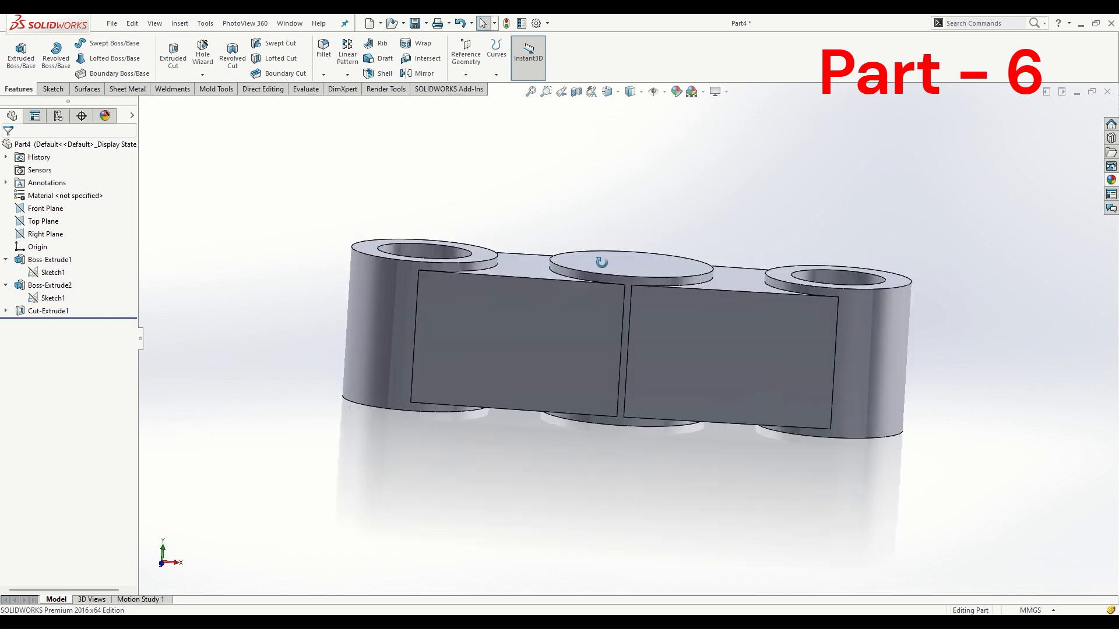
click(330, 62)
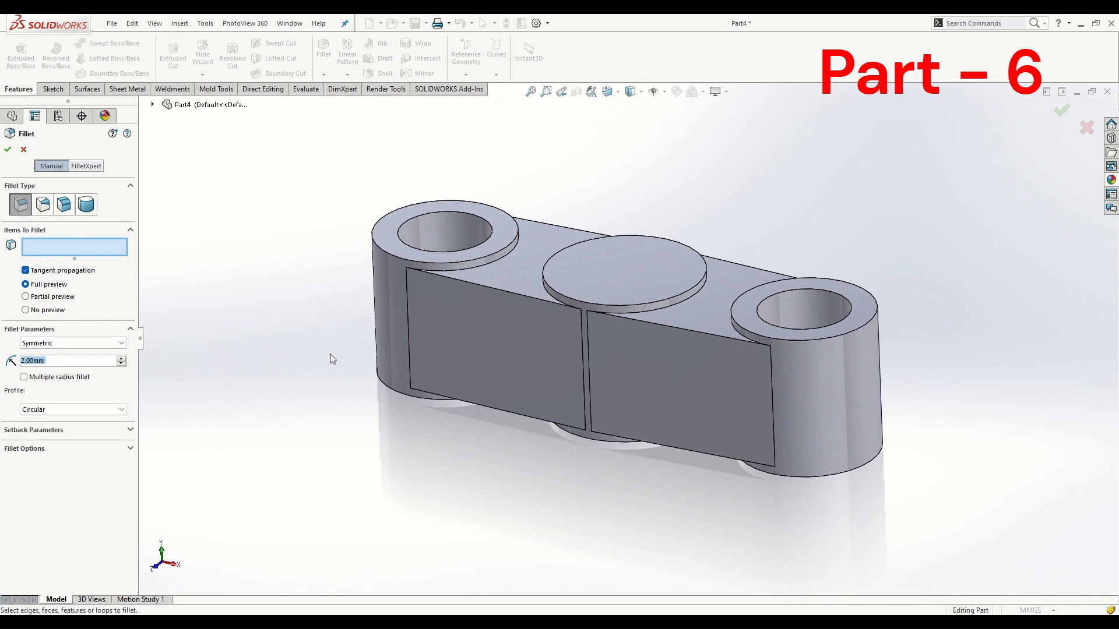
click(453, 261)
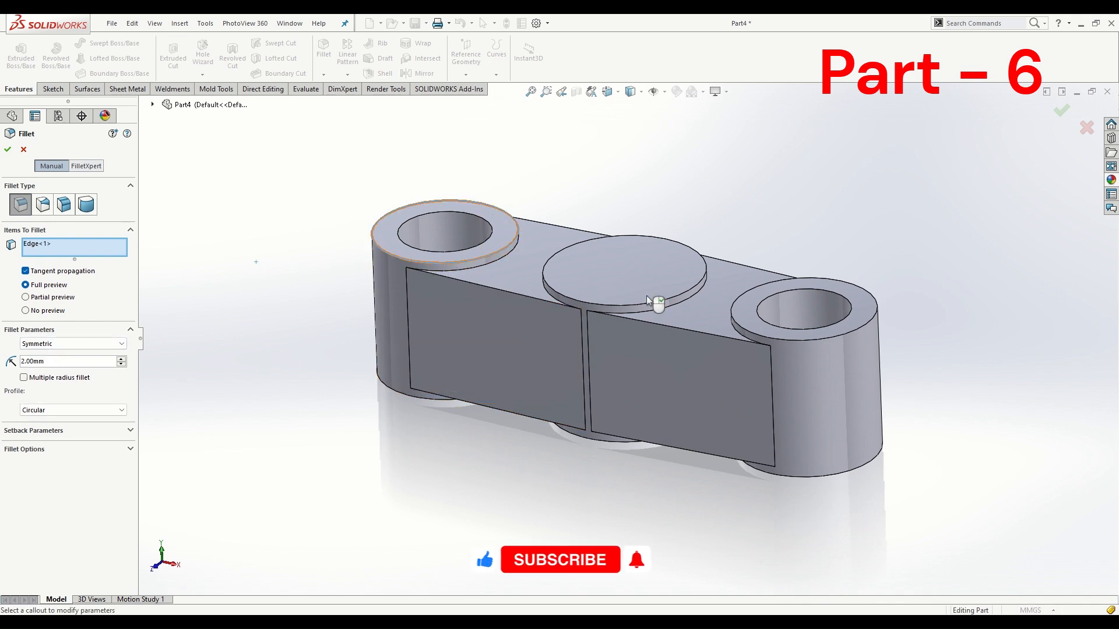
click(648, 298)
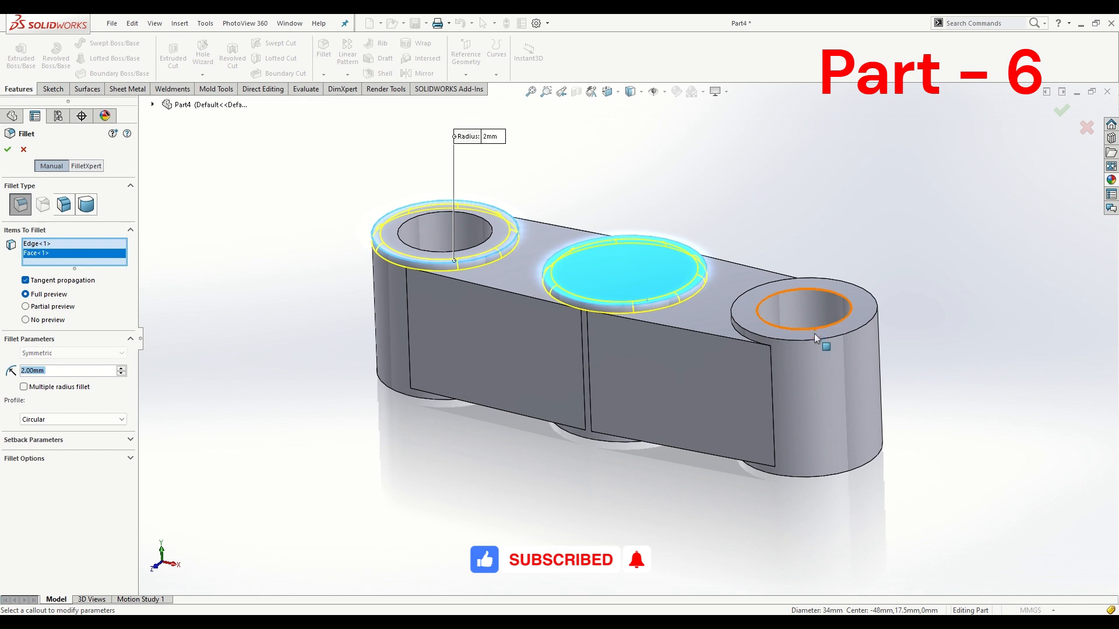
click(816, 340)
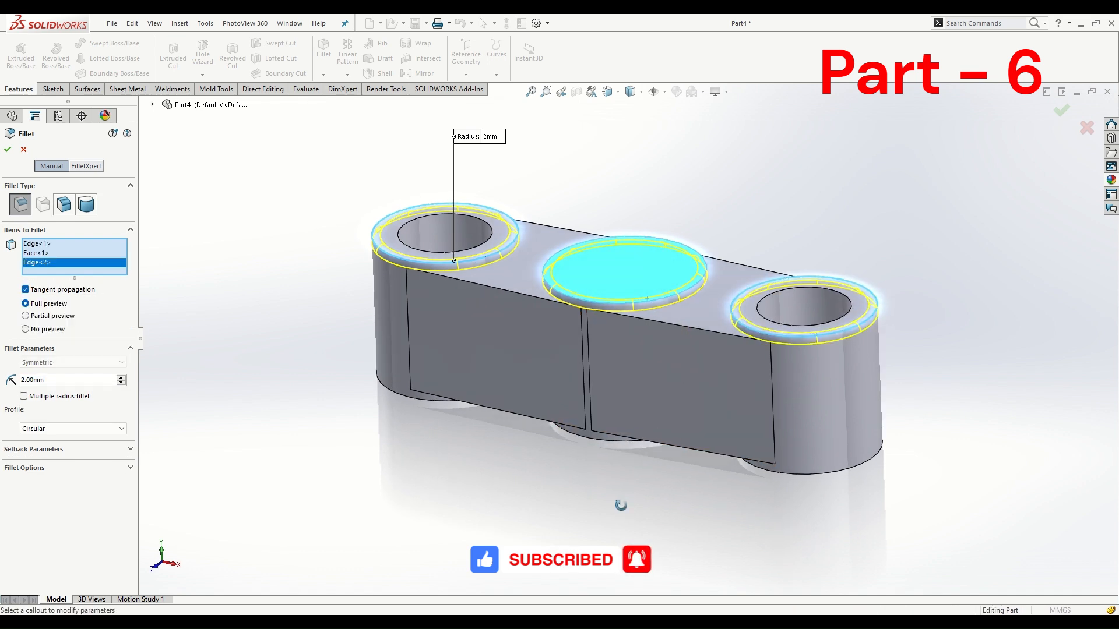
middle_drag(621, 505, 784, 415)
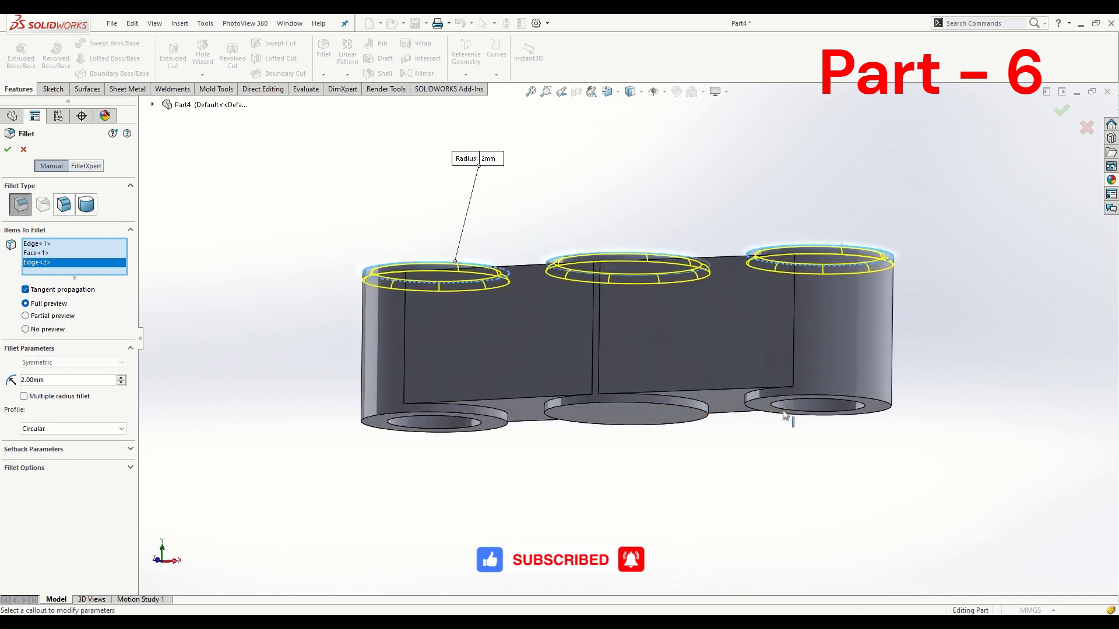
click(772, 397)
click(665, 404)
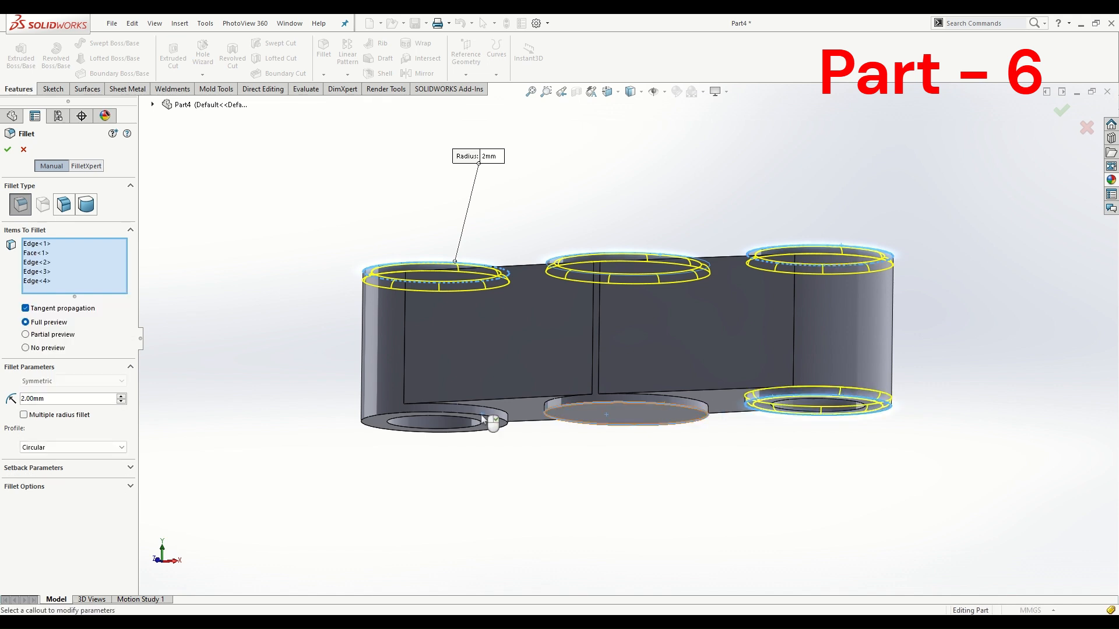
click(484, 420)
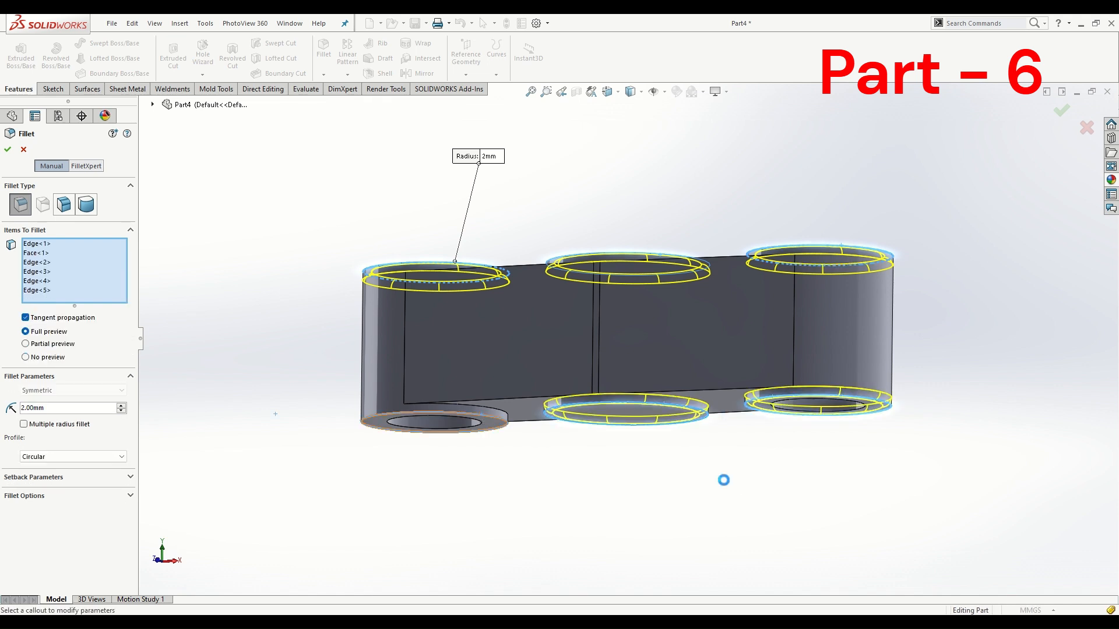
click(10, 153)
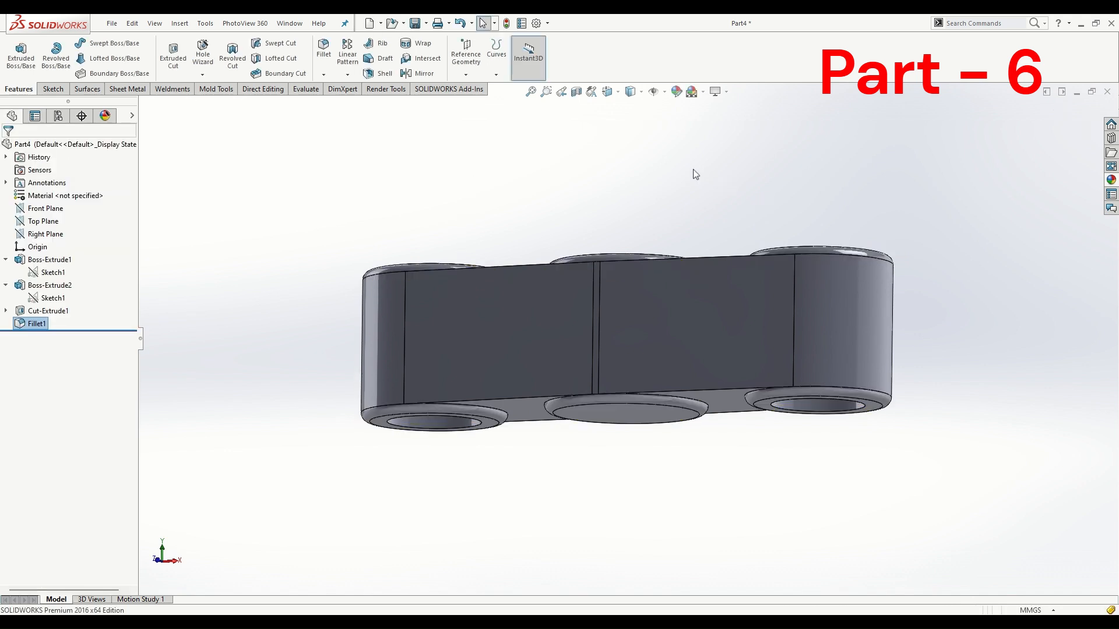
Add an ISO drill-size Ø22.0 hole, Blind and 25 mm deep, on the middle cylinder's top face with Hole Wizard
key(ctrl+7)
click(658, 302)
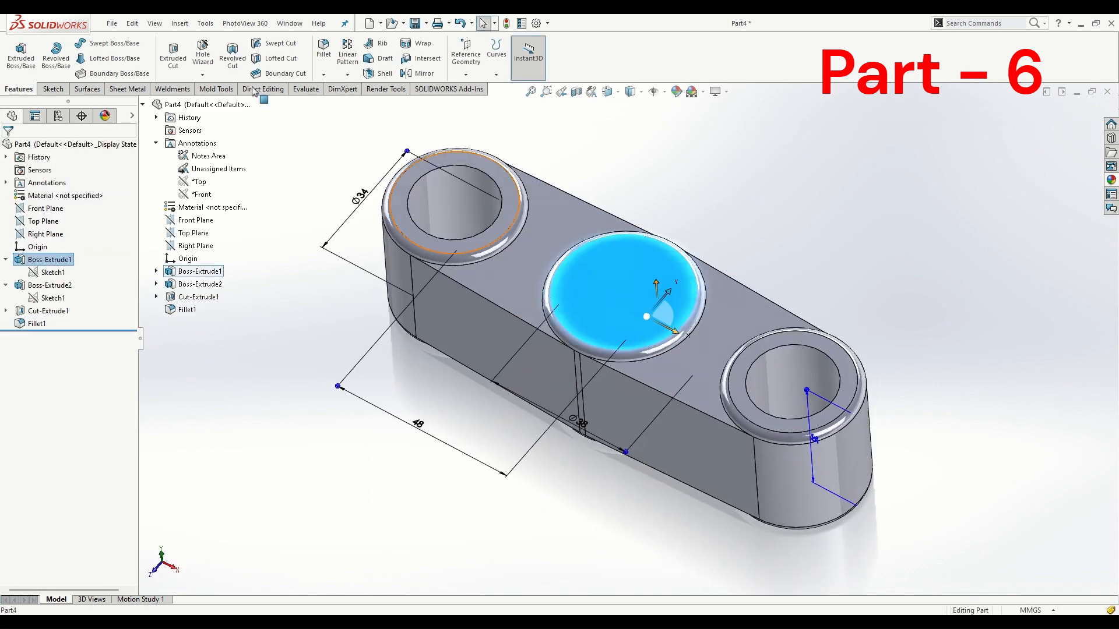
click(202, 54)
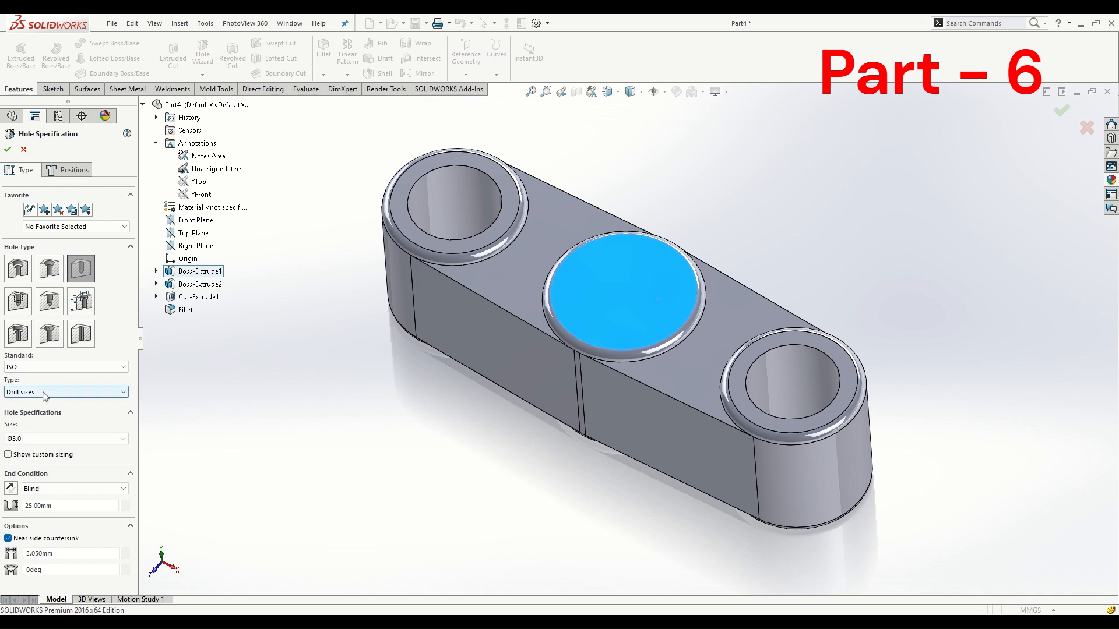
click(19, 301)
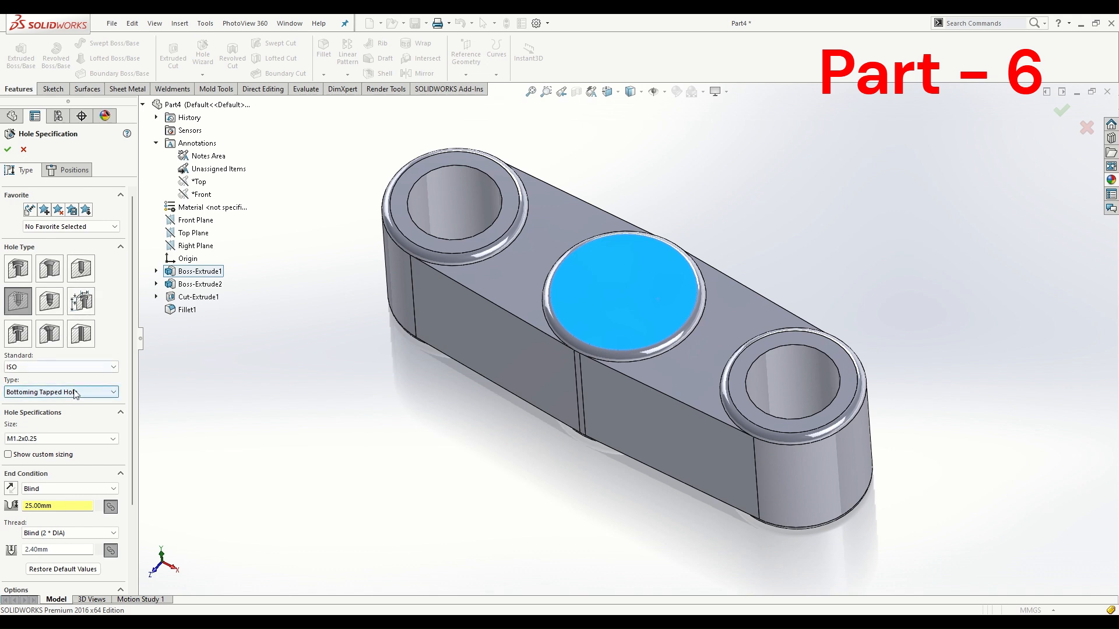
click(88, 271)
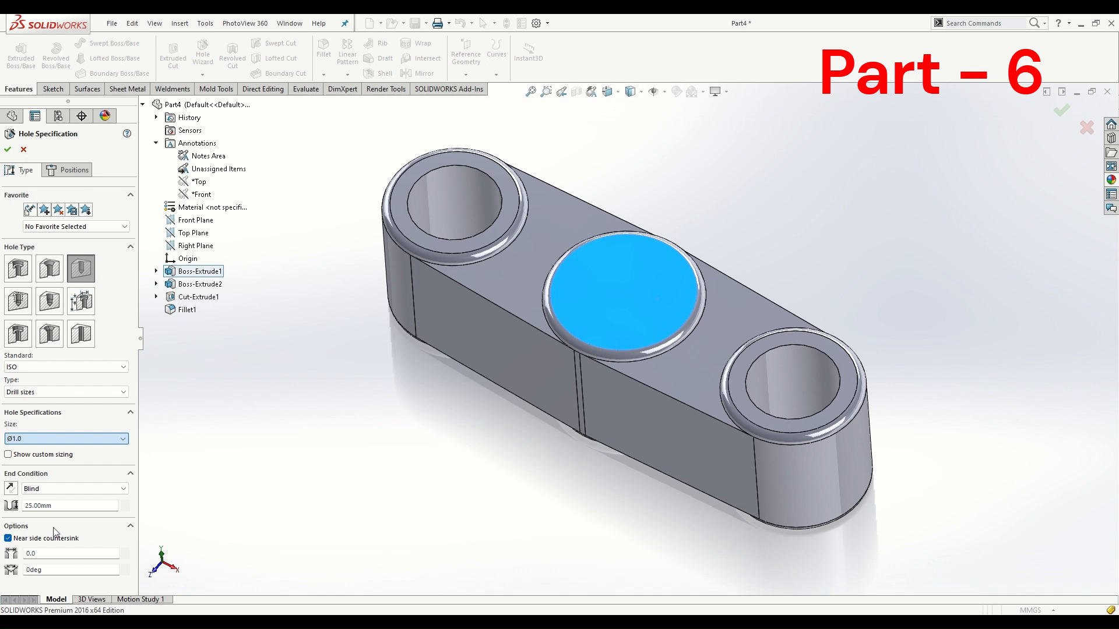
click(55, 537)
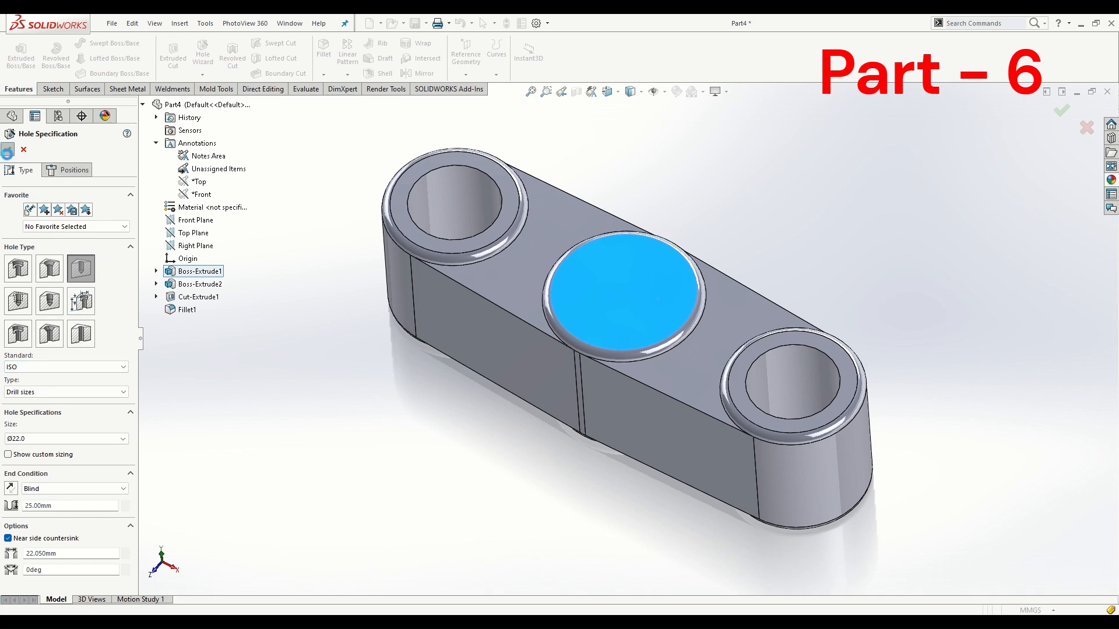
key(Return)
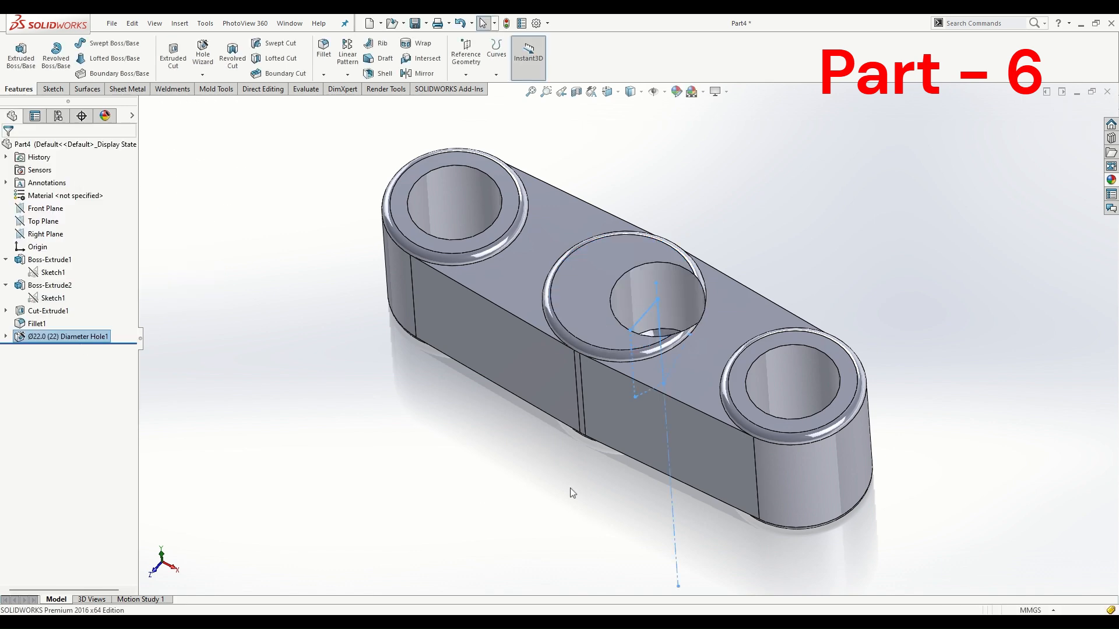
Edit the middle cylinder's Ø22.0 hole and add a second hole position at the cylinder's centre
mouse_move(573, 494)
middle_down()
mouse_move(606, 449)
mouse_move(589, 496)
middle_up()
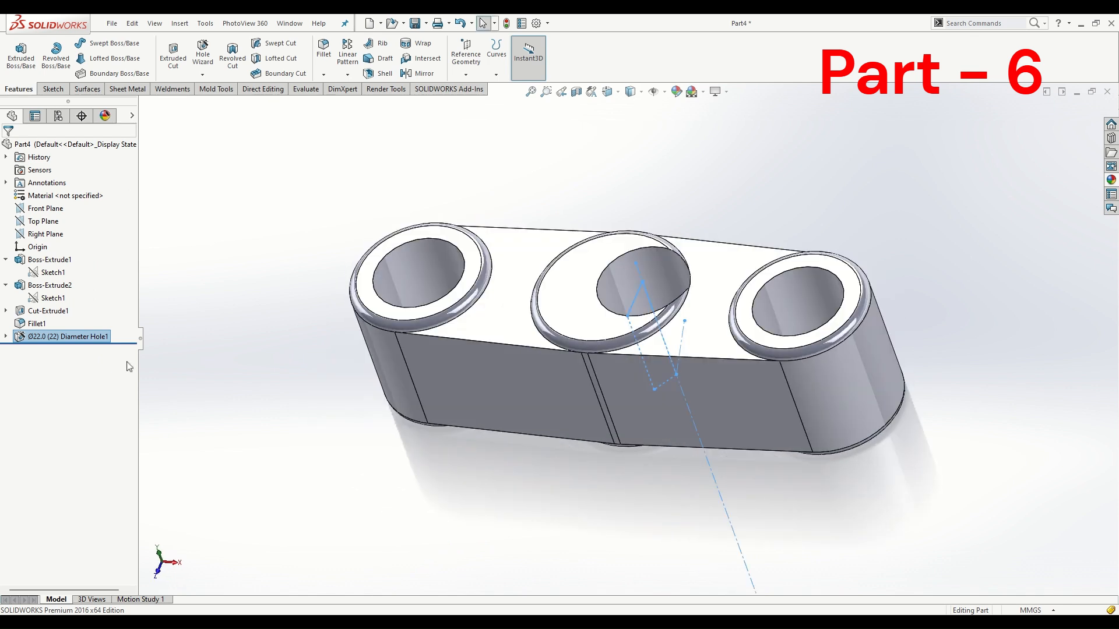
click(48, 336)
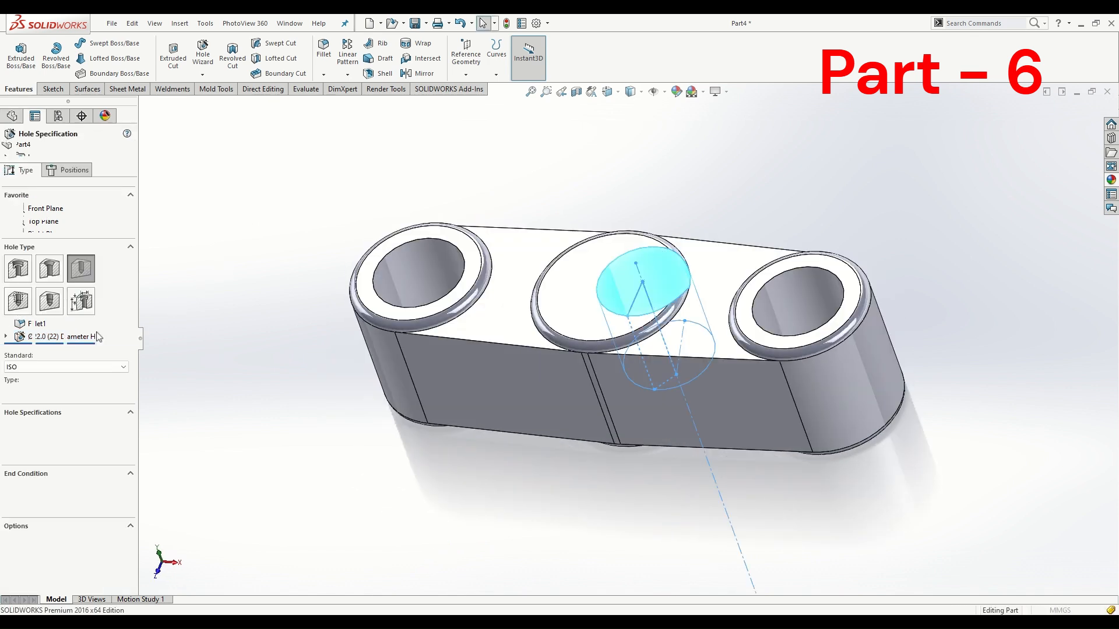
click(69, 170)
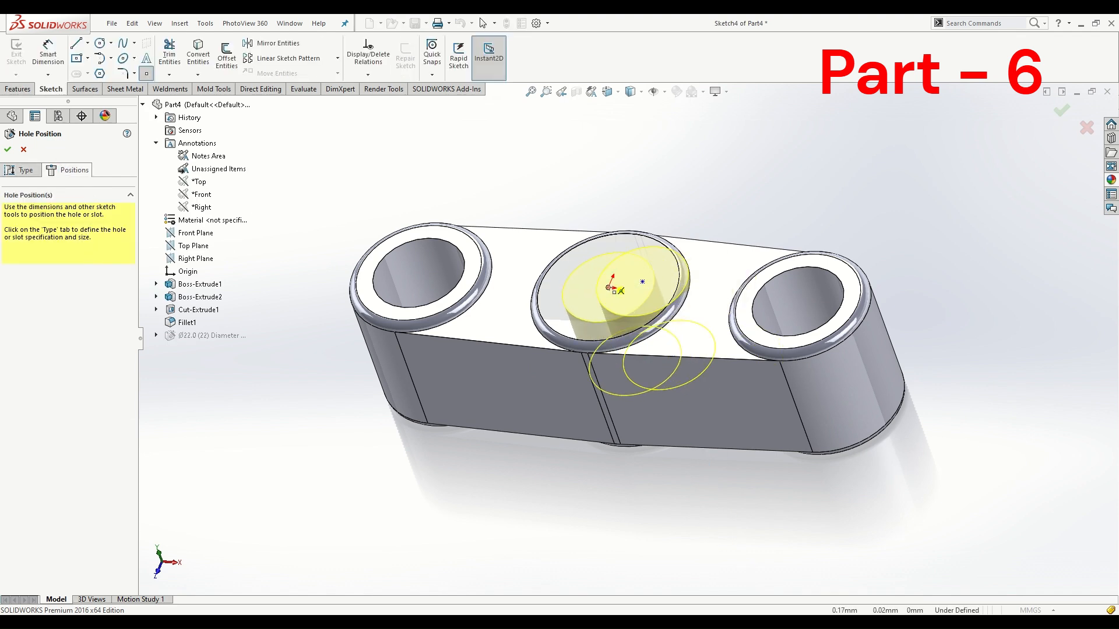
click(609, 287)
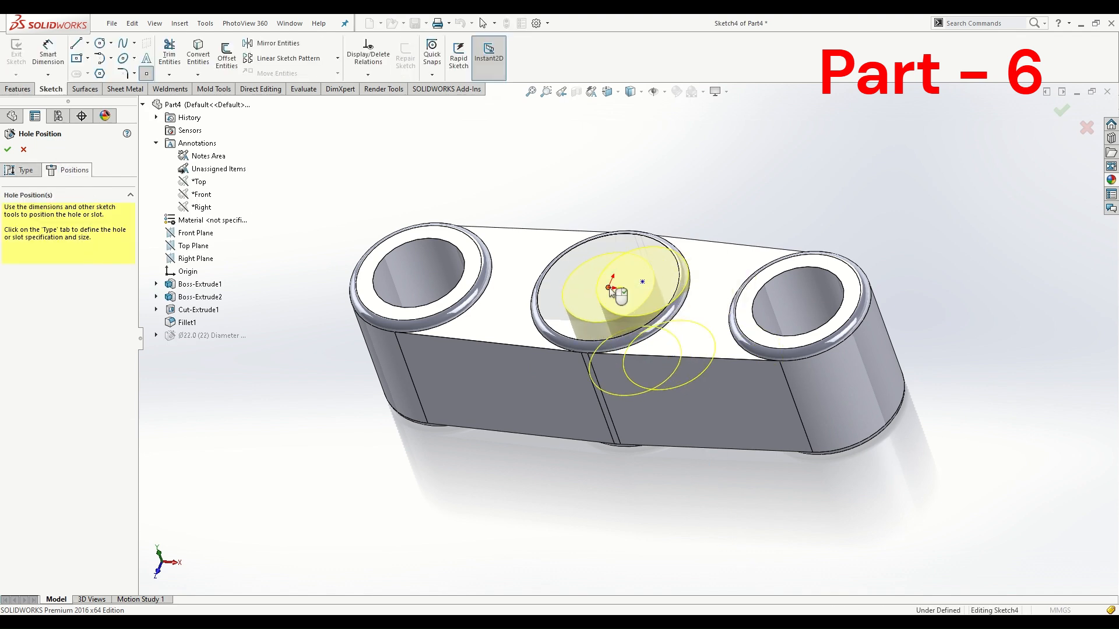
click(7, 150)
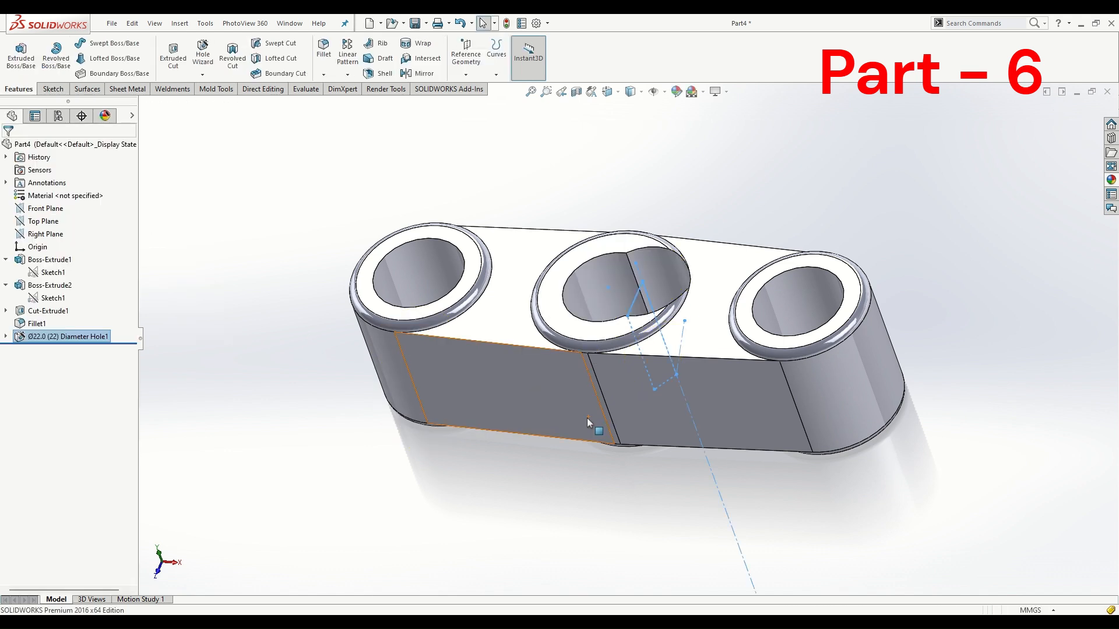
Delete the off-centre hole and place an ISO drill-size Ø22.0 hole, Blind 25 mm, at the middle cylinder's centre using a 3D sketch
click(65, 337)
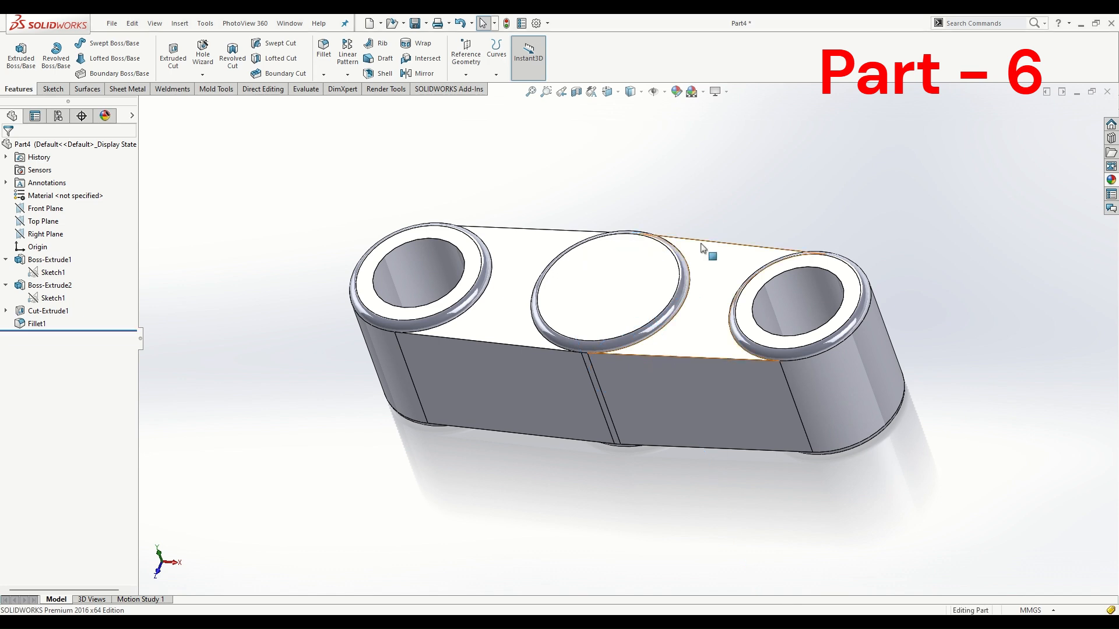
click(202, 52)
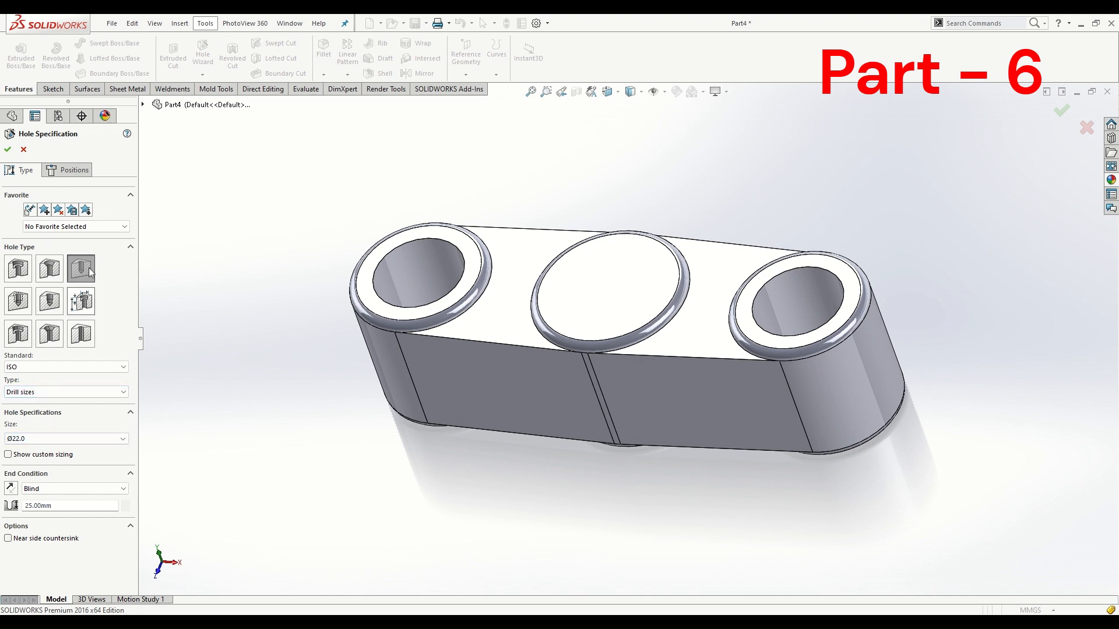
click(70, 170)
click(65, 272)
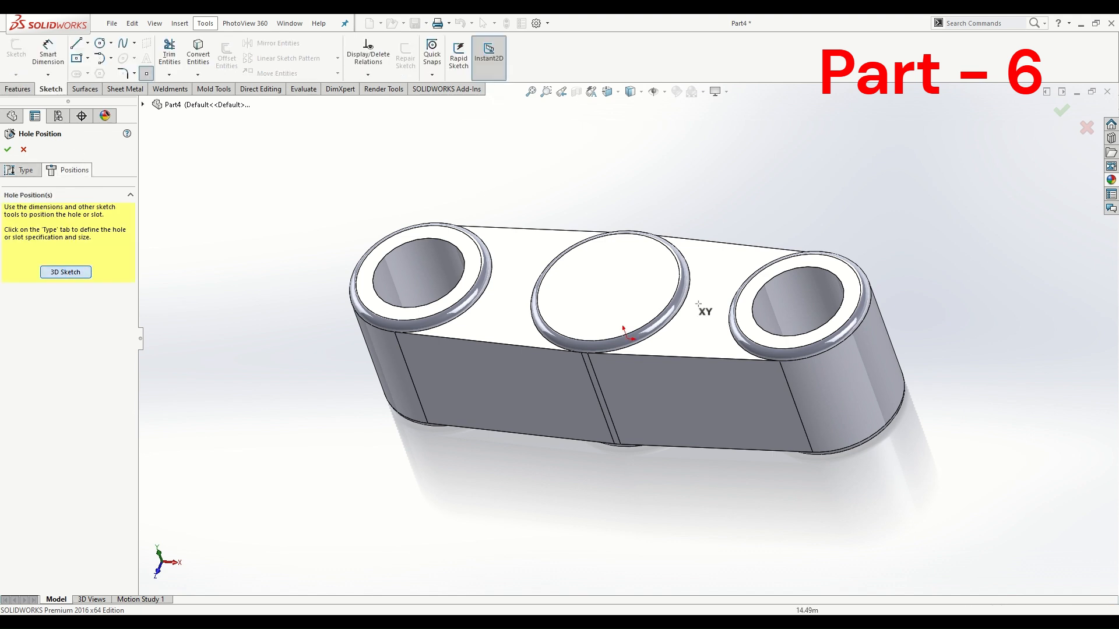
click(607, 287)
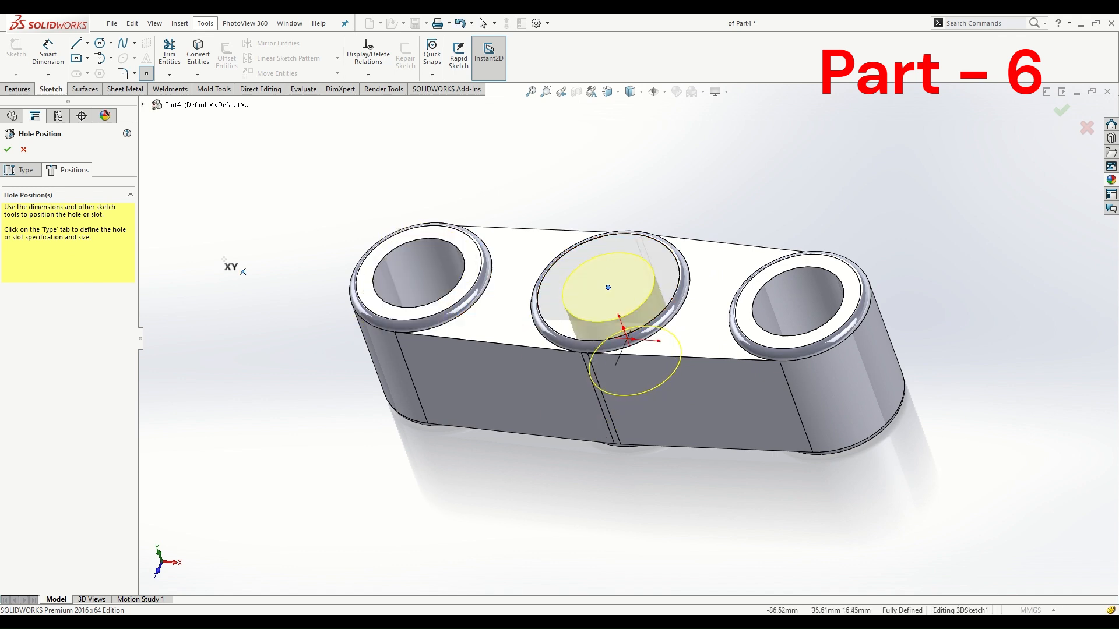
click(7, 149)
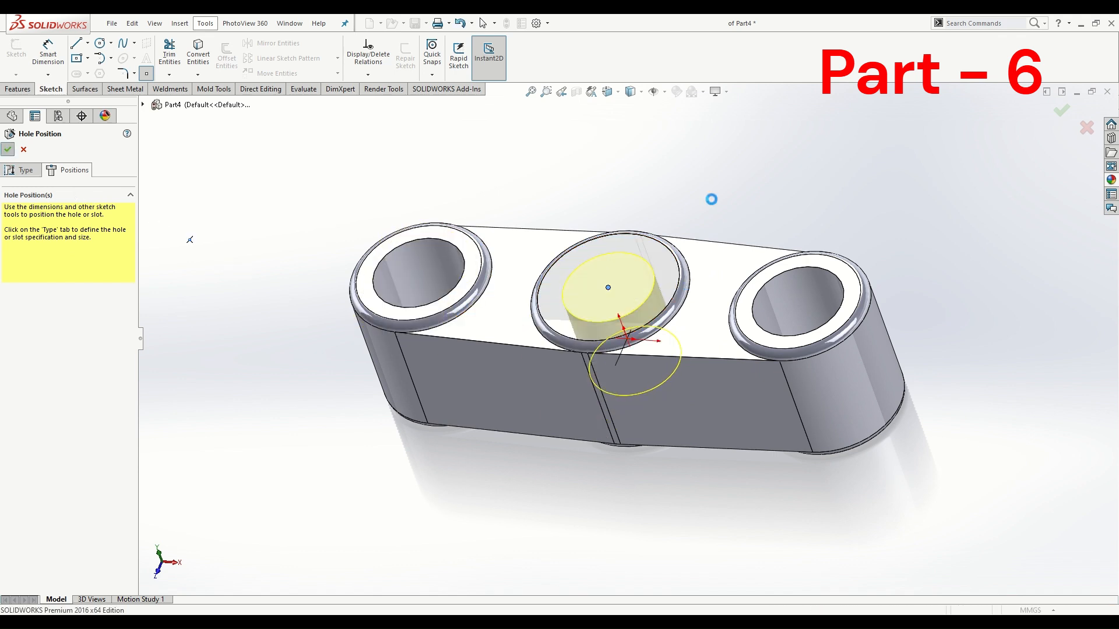
Change the middle cylinder hole's end condition to Through All
middle_drag(699, 189, 181, 369)
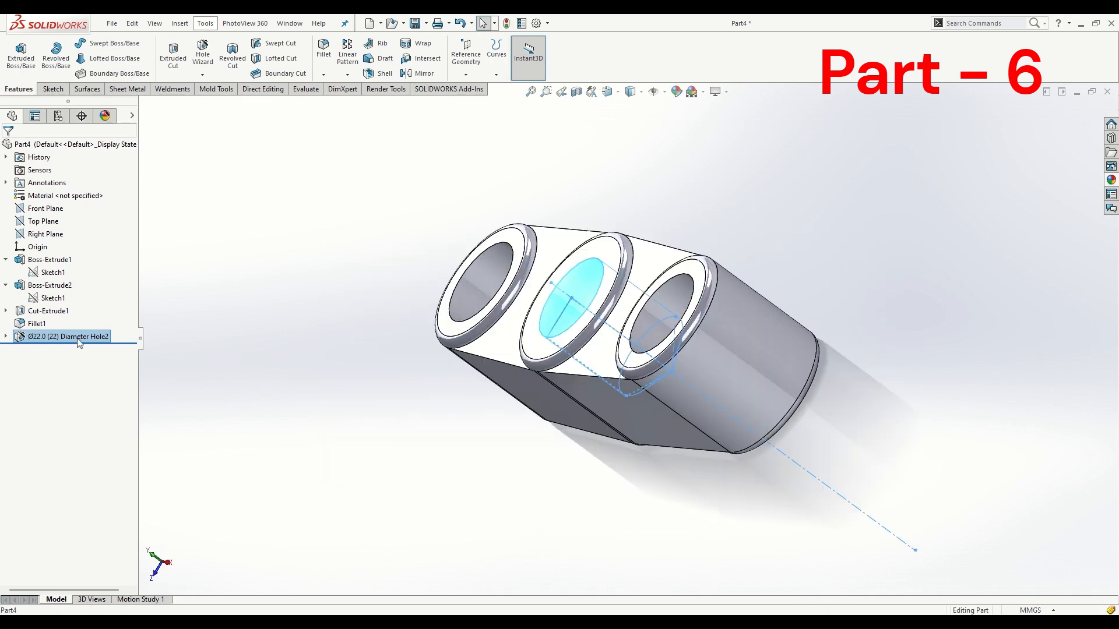
click(88, 316)
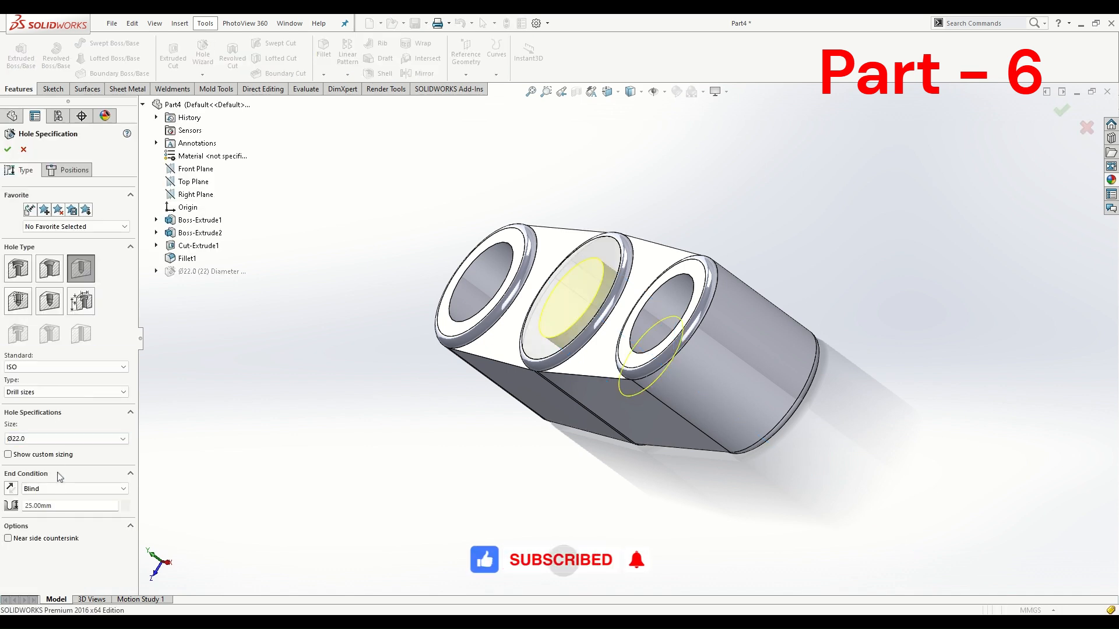
click(57, 488)
click(59, 508)
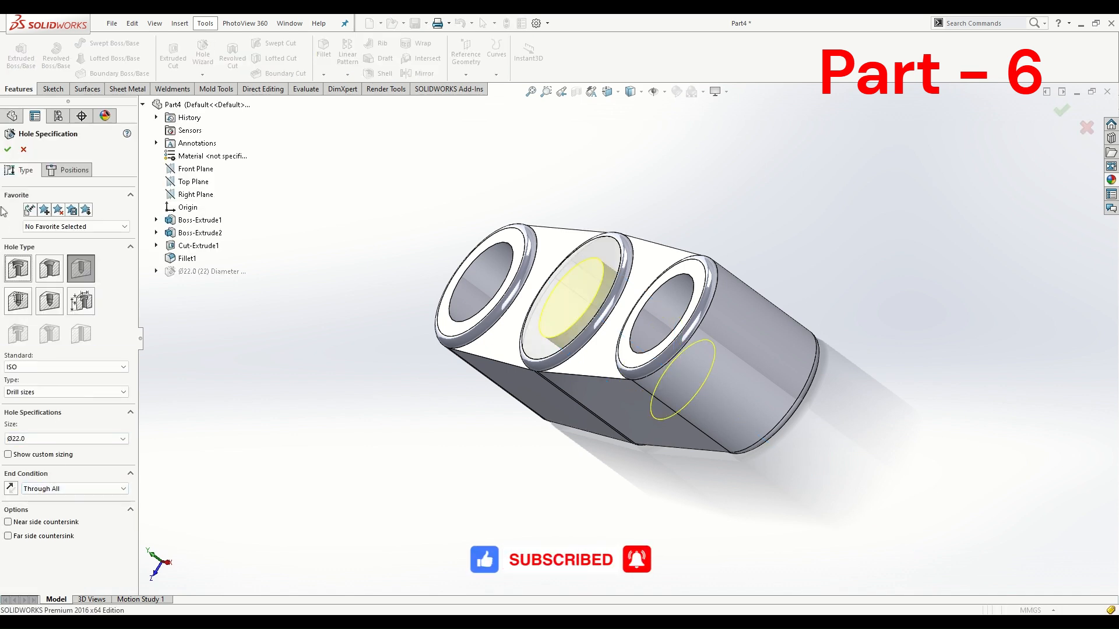
click(8, 149)
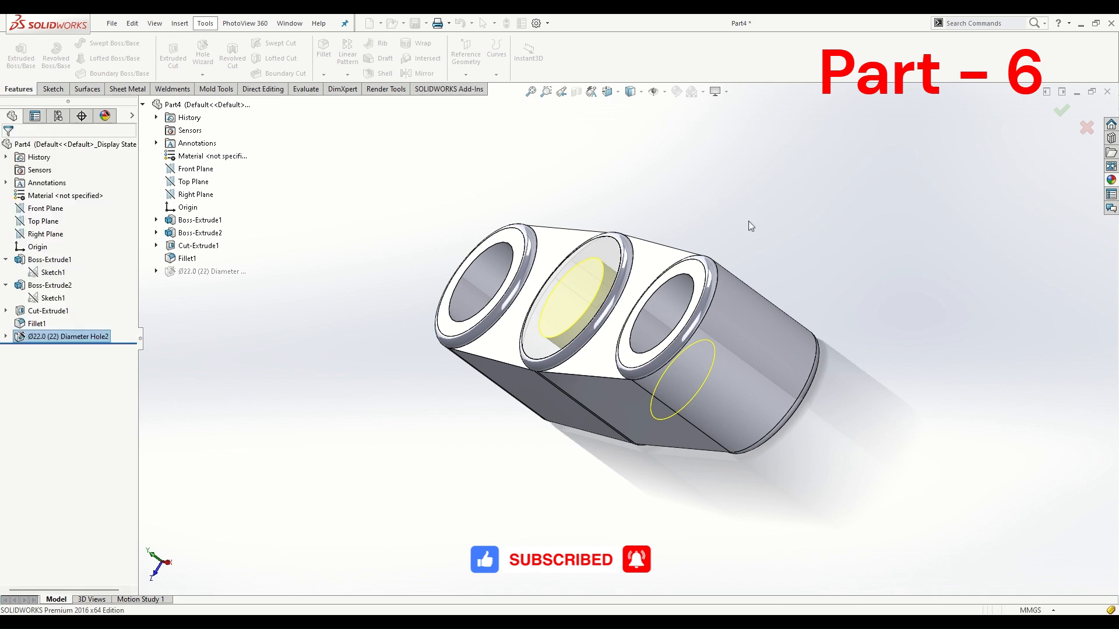
middle_drag(770, 244, 839, 178)
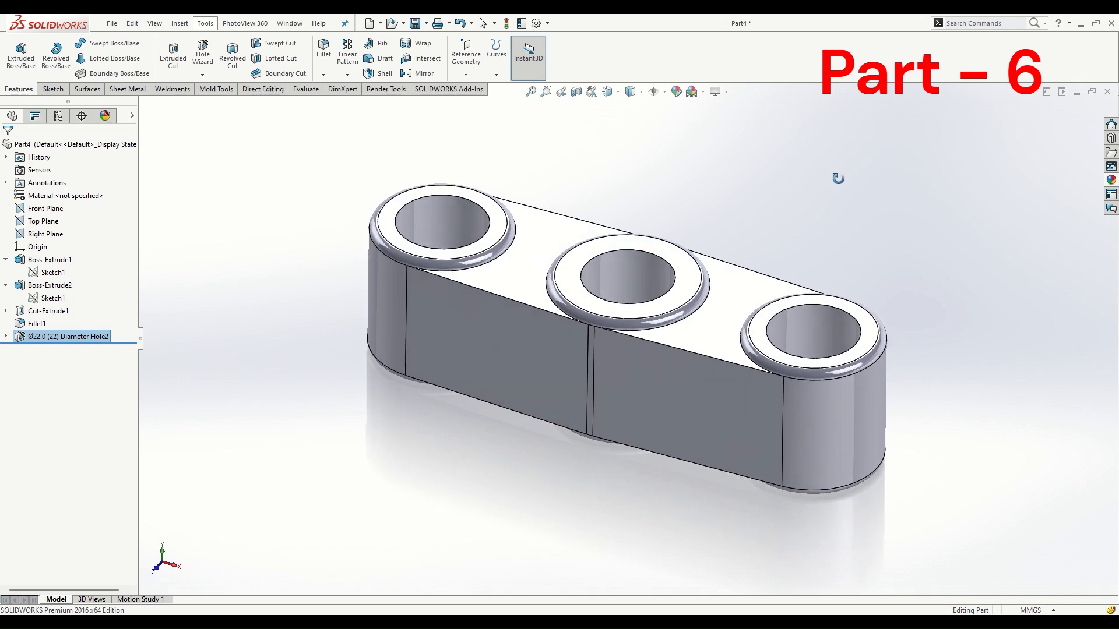
scroll(735, 344, up, 2)
middle_drag(714, 350, 709, 312)
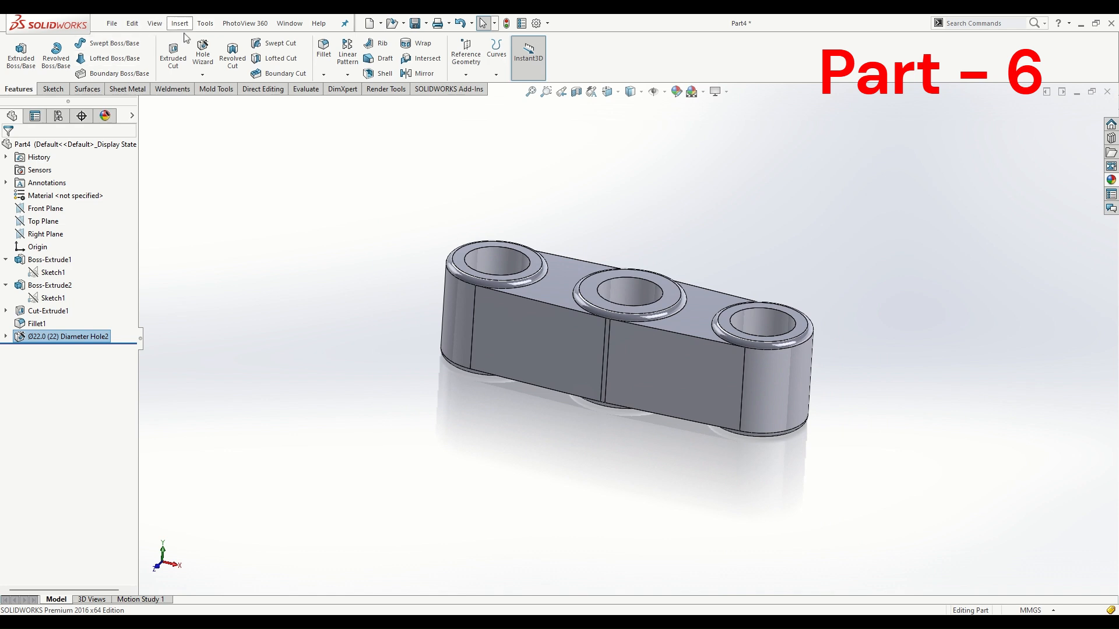
Try inserting the 5. Spindle Screw part above the link, and undo the insertion
click(221, 284)
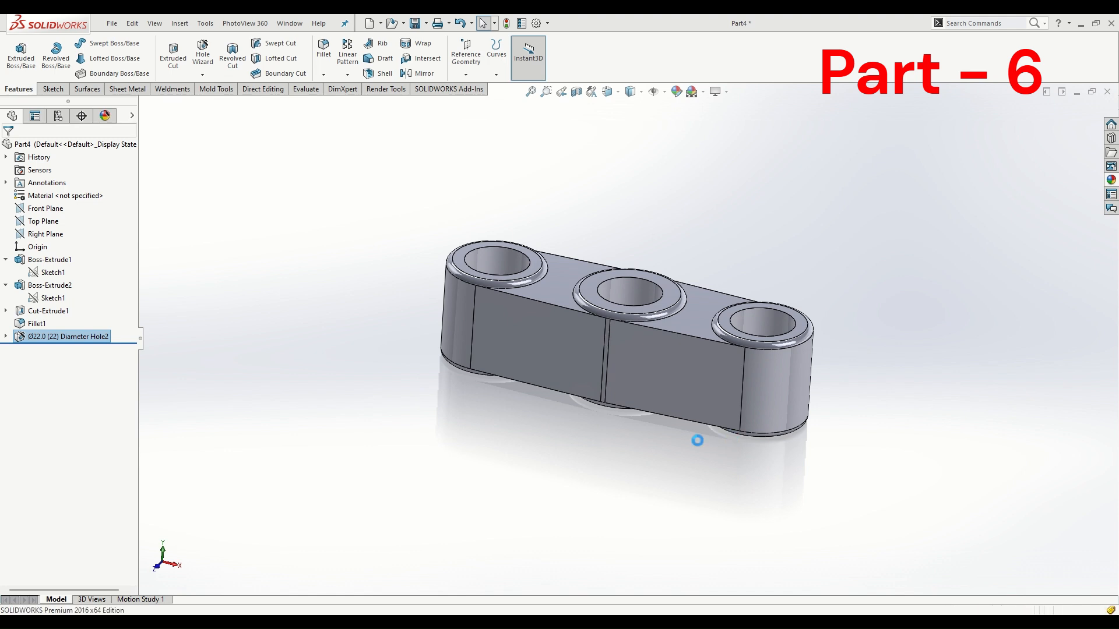
scroll(697, 440, up, 3)
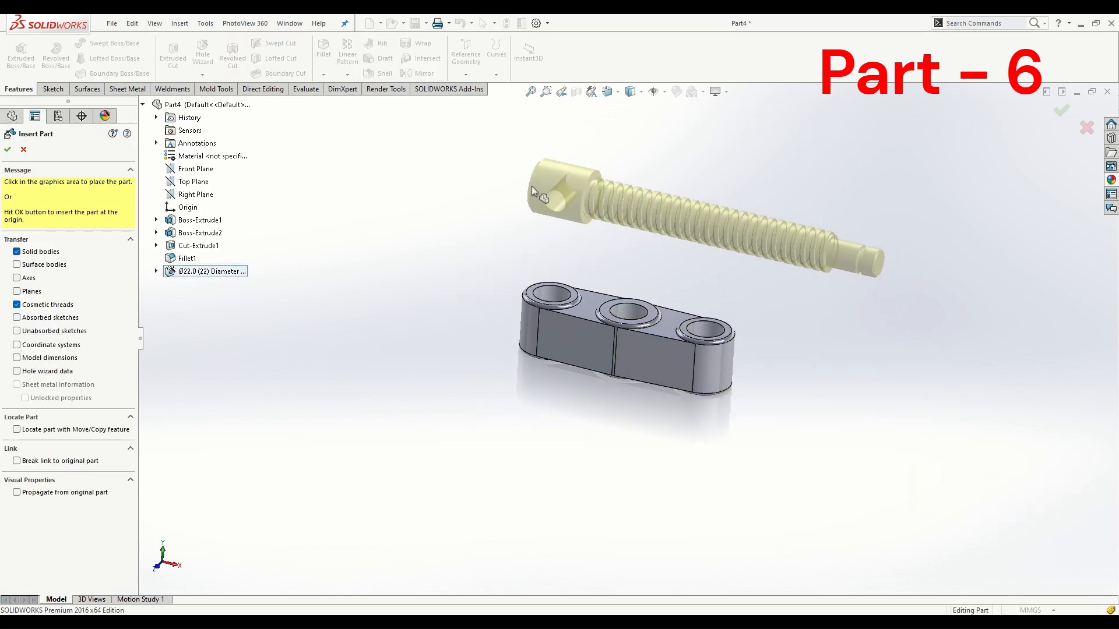
click(530, 186)
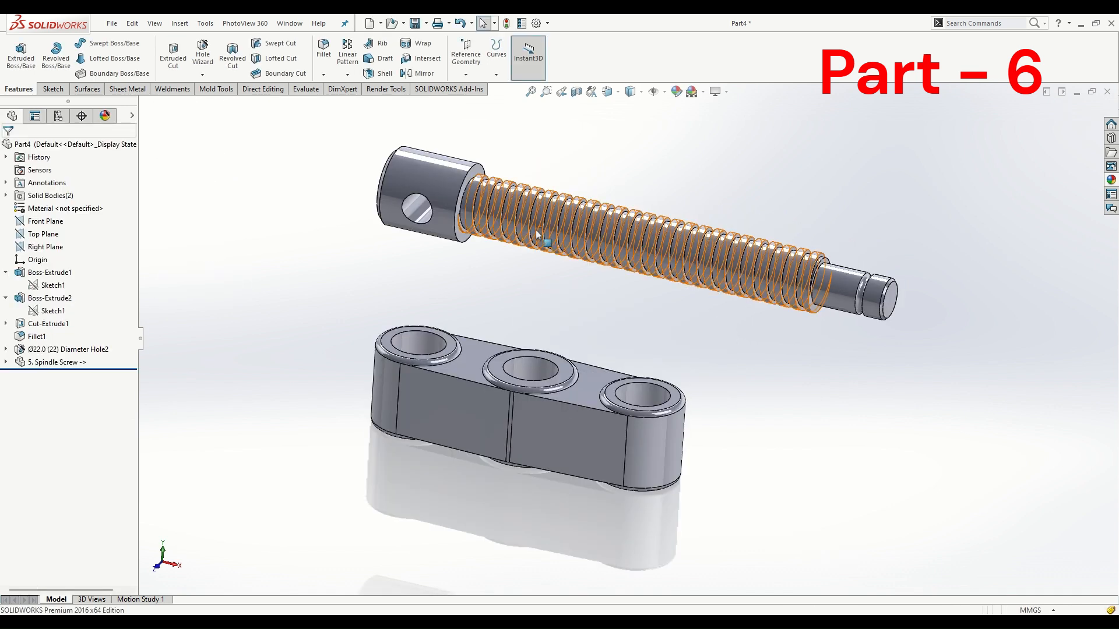
click(444, 190)
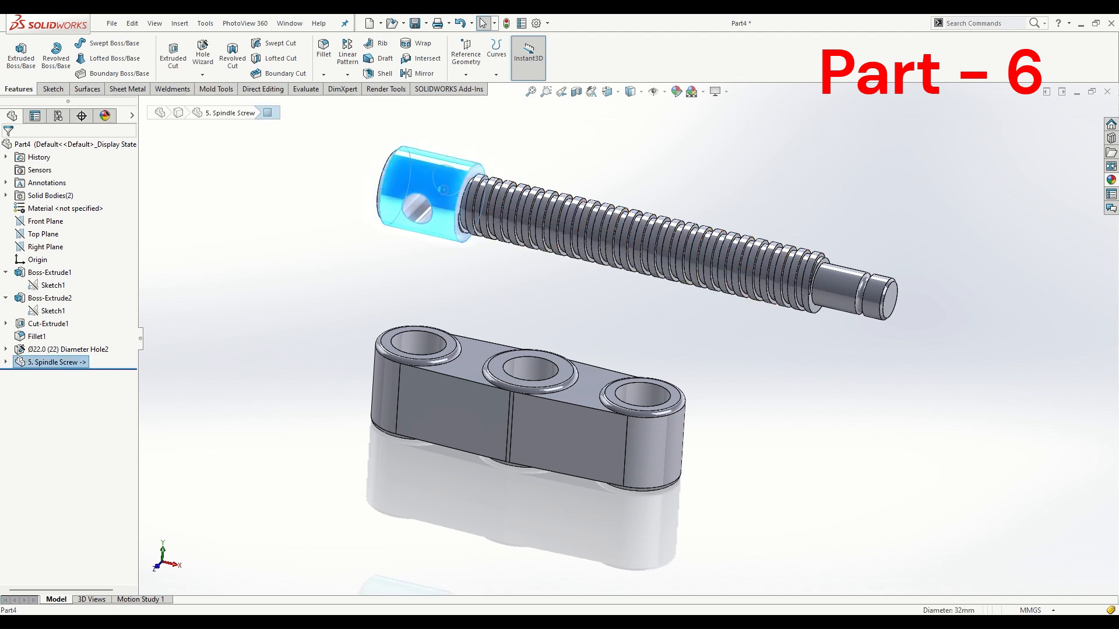
key(ctrl+z)
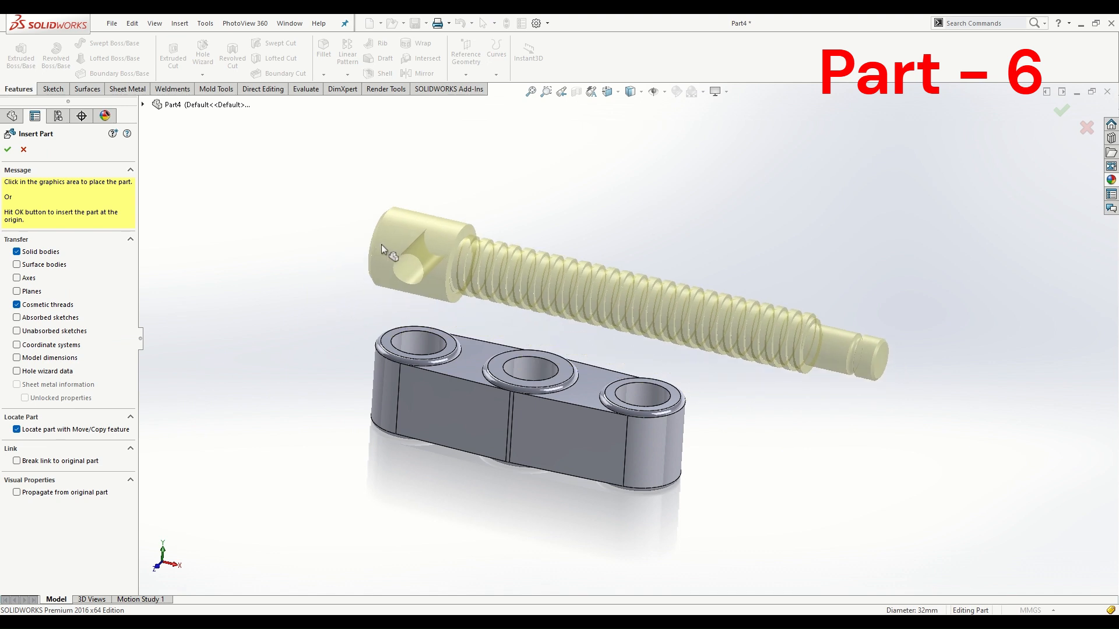
Insert the 5. Spindle Screw part above the link with Locate part with Move/Copy feature enabled, and switch to mate constraints
click(382, 247)
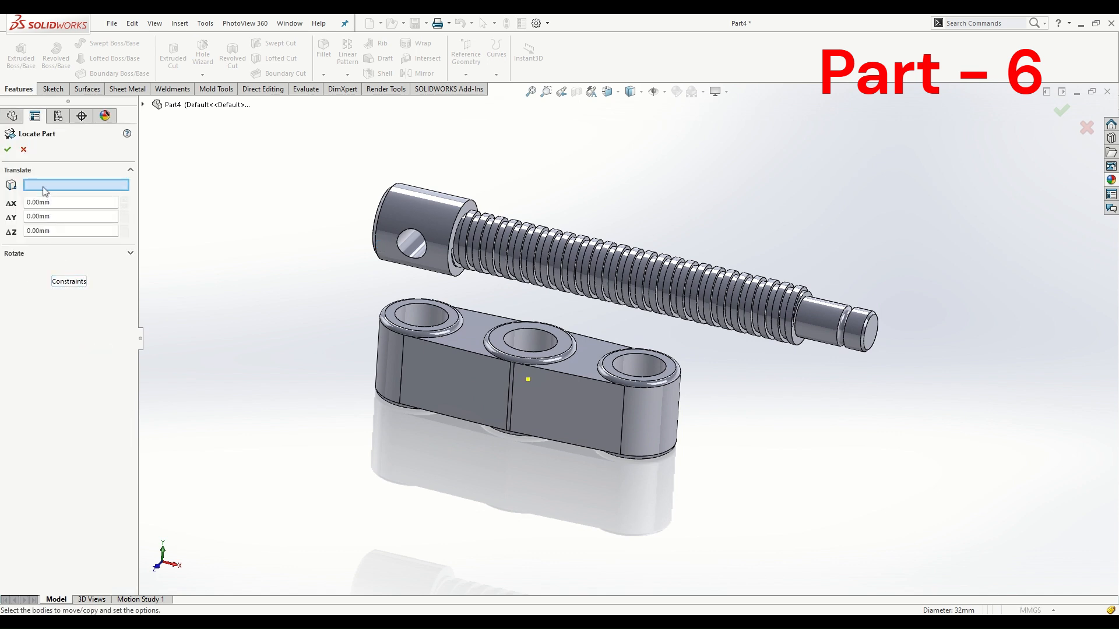
click(63, 282)
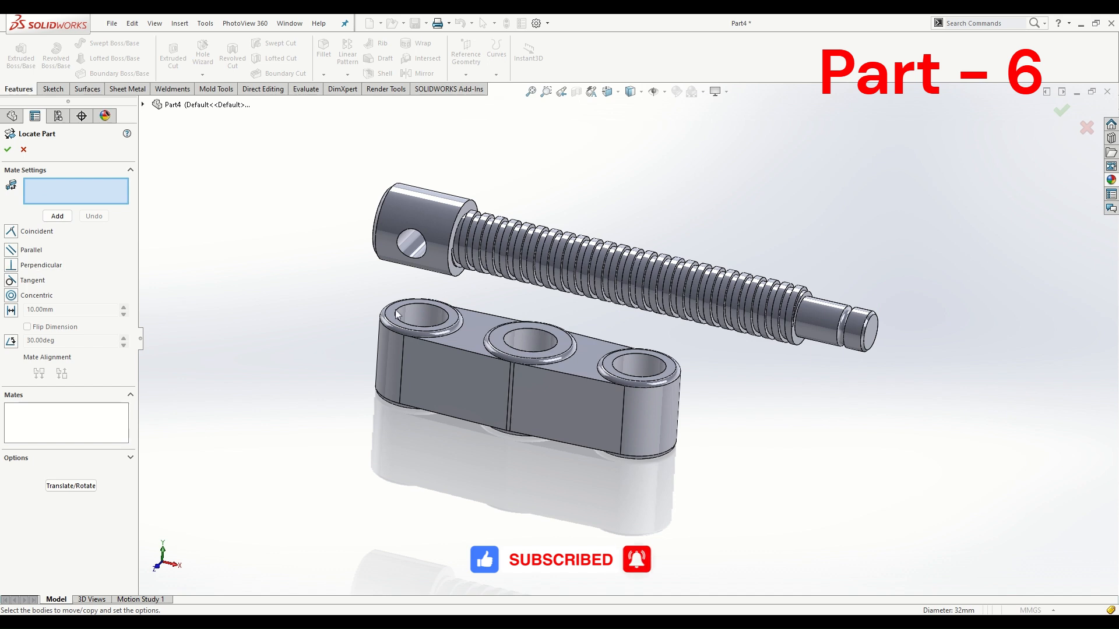
Try a Concentric mate between the middle hole and the screw head's cylindrical face, and clear the selected faces
click(11, 295)
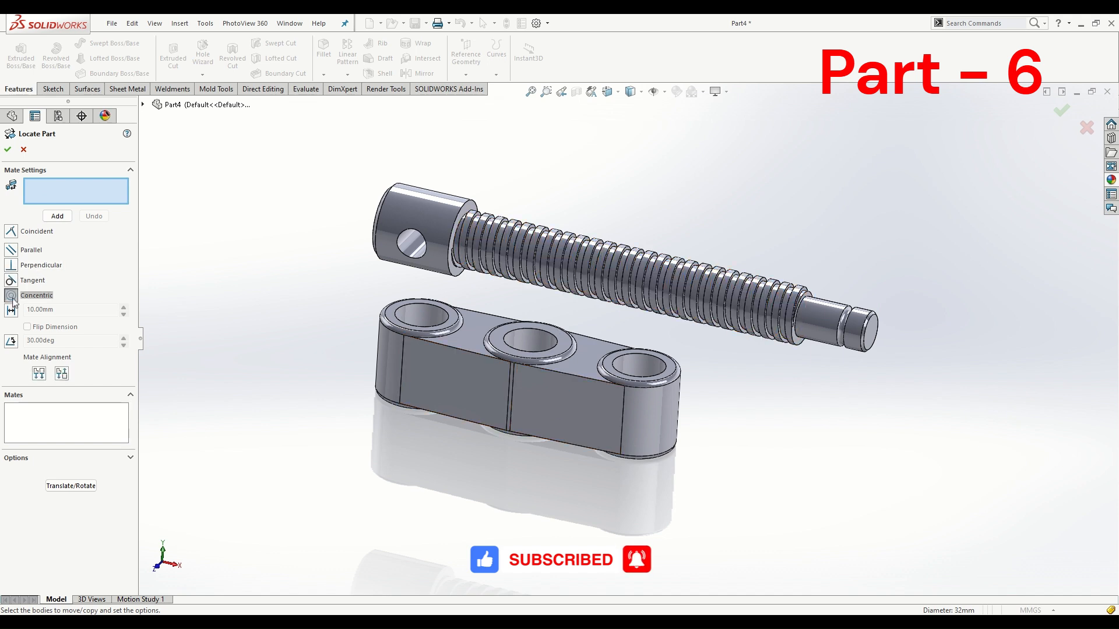
click(542, 346)
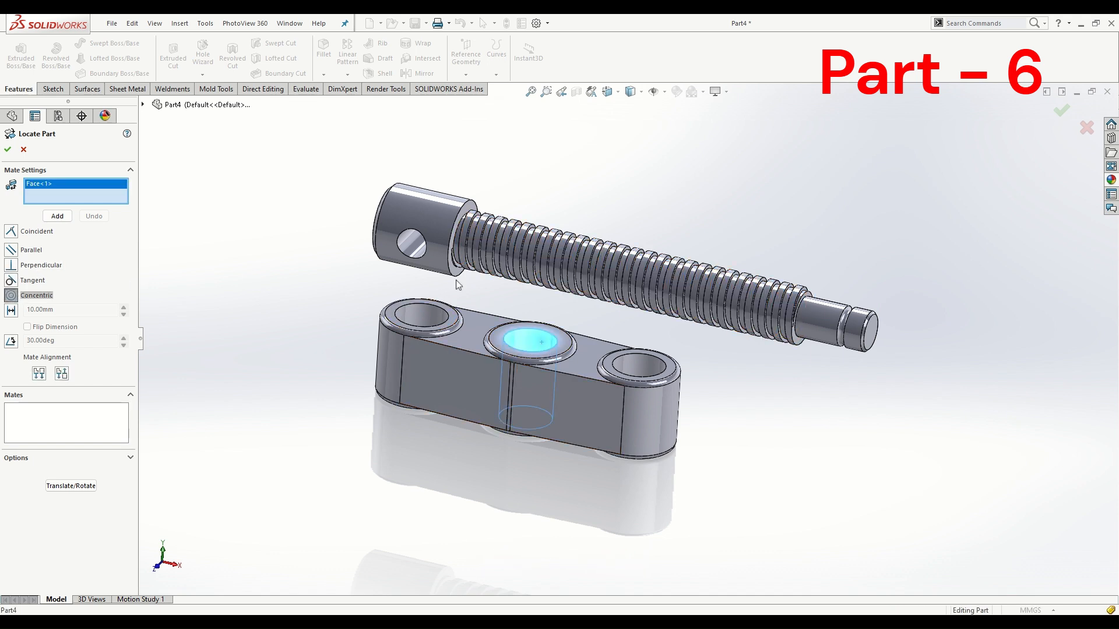
click(437, 225)
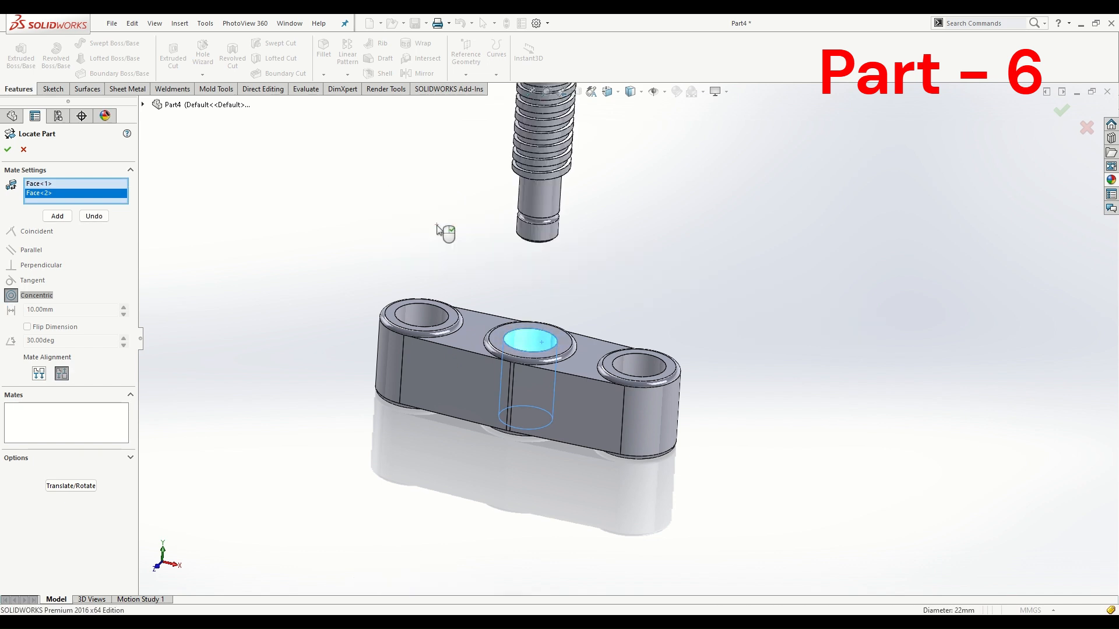
scroll(626, 337, up, 5)
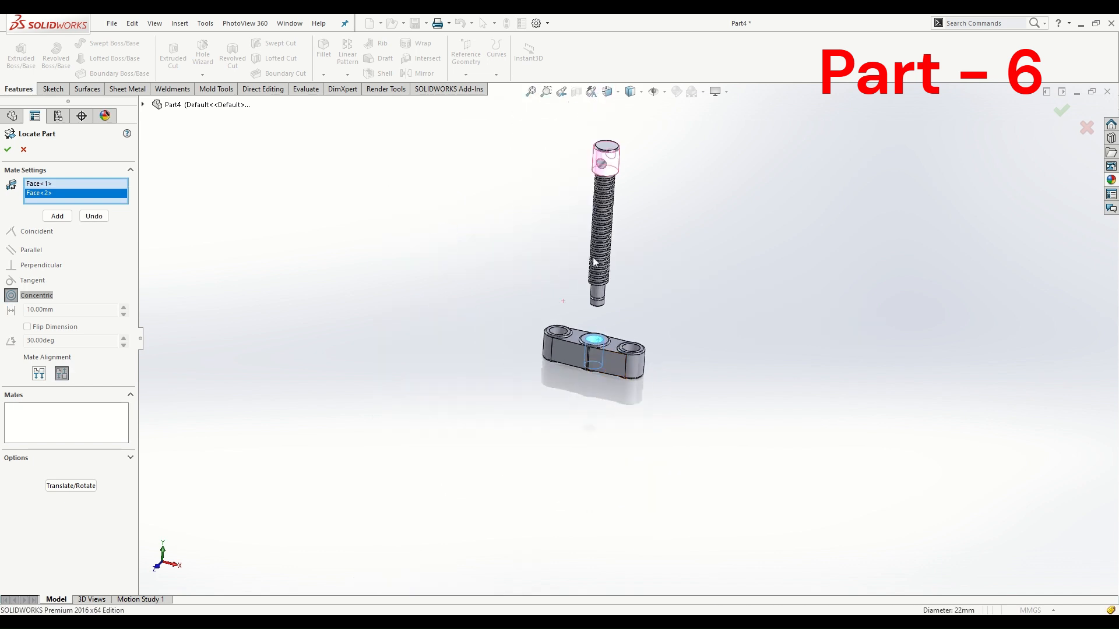
click(614, 167)
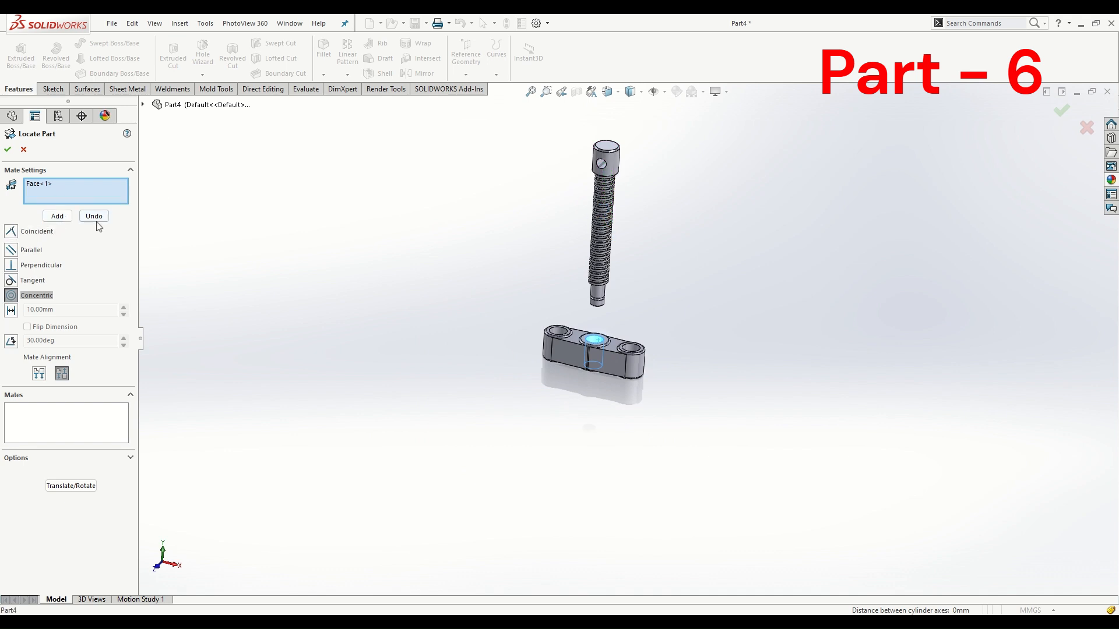
click(37, 374)
click(62, 374)
scroll(723, 172, down, 4)
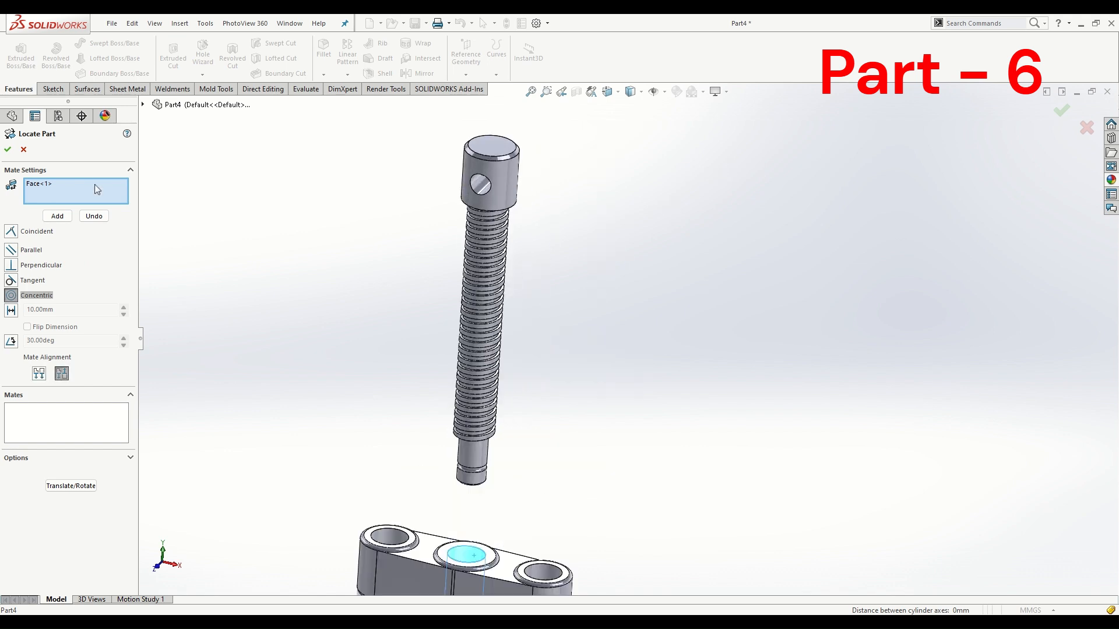
right_click(38, 184)
click(62, 217)
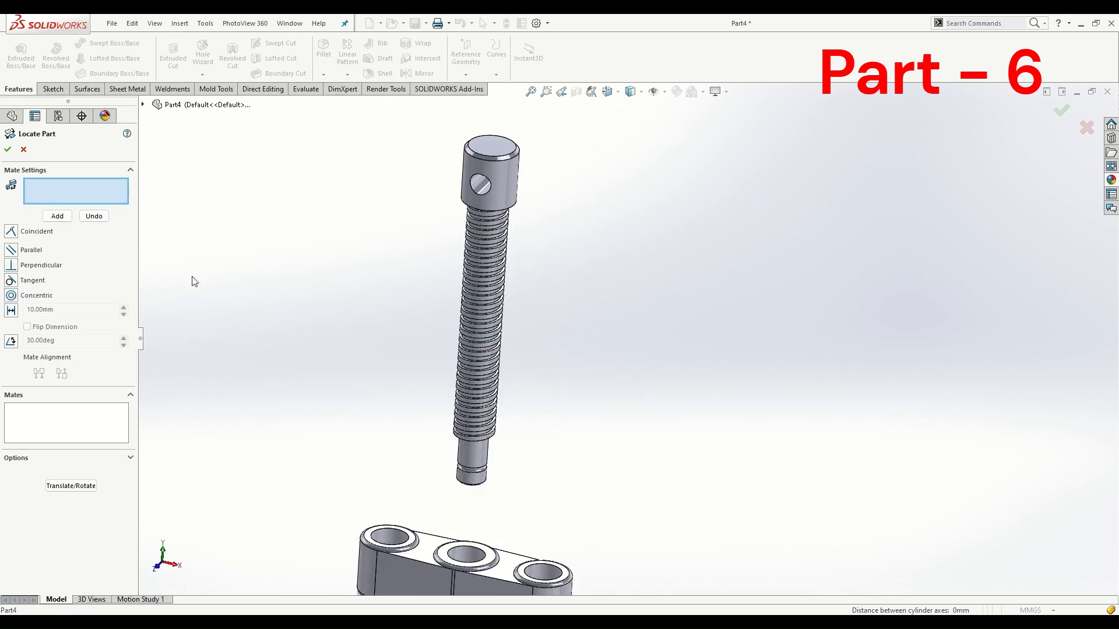
Mate the Spindle Screw's threaded face concentric with the link's middle hole, flip the mate alignment, and accept the placement
scroll(191, 279, up, 3)
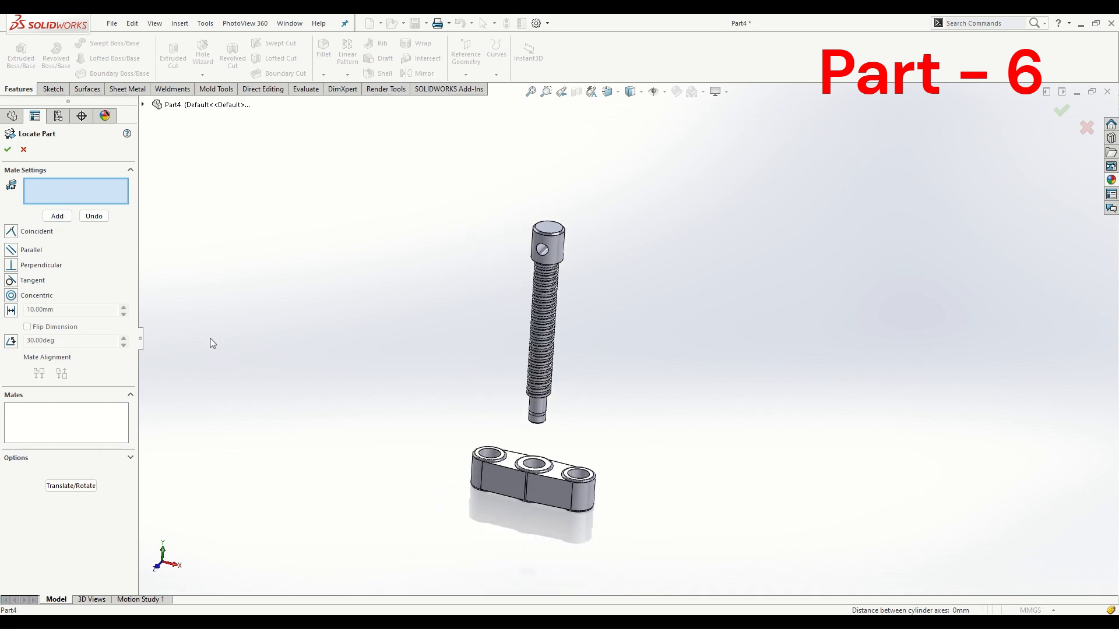
click(11, 296)
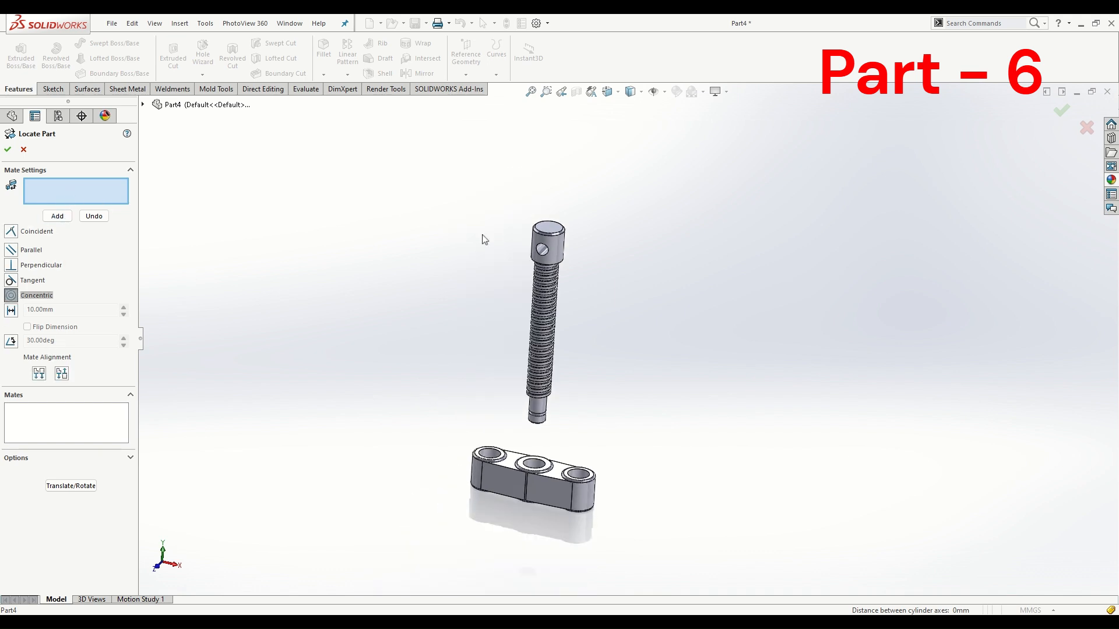
scroll(563, 323, down, 5)
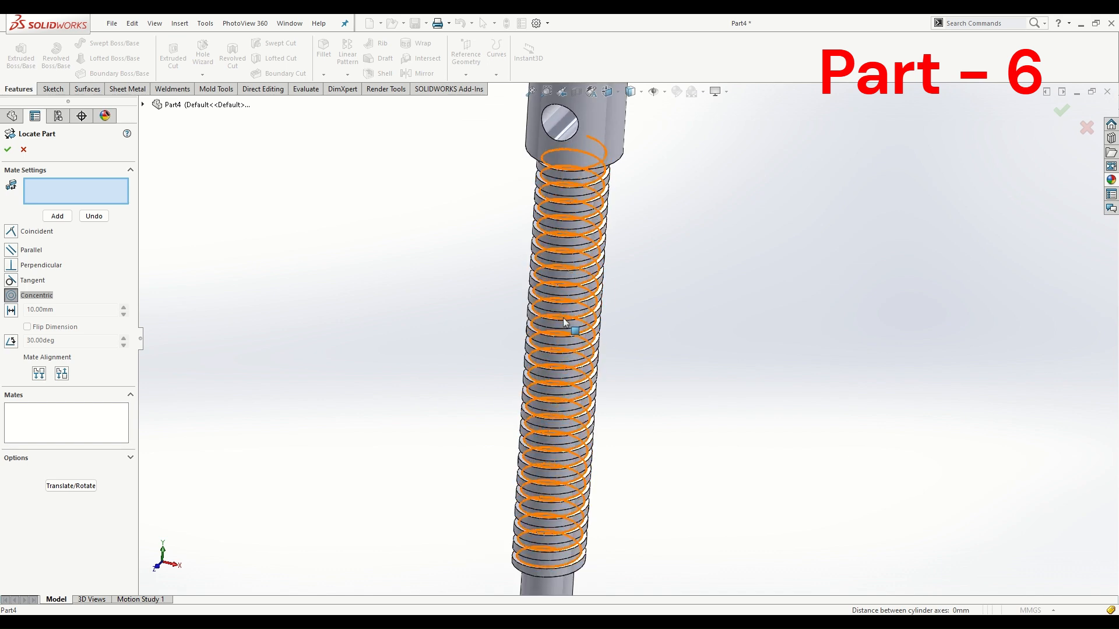
click(570, 320)
scroll(571, 320, up, 5)
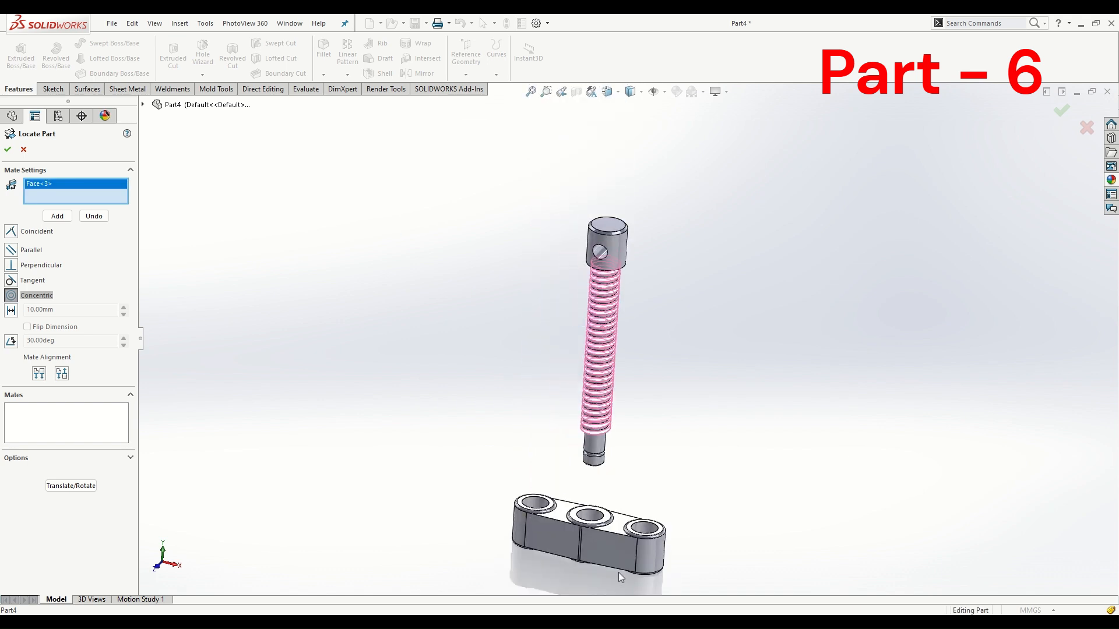
click(591, 521)
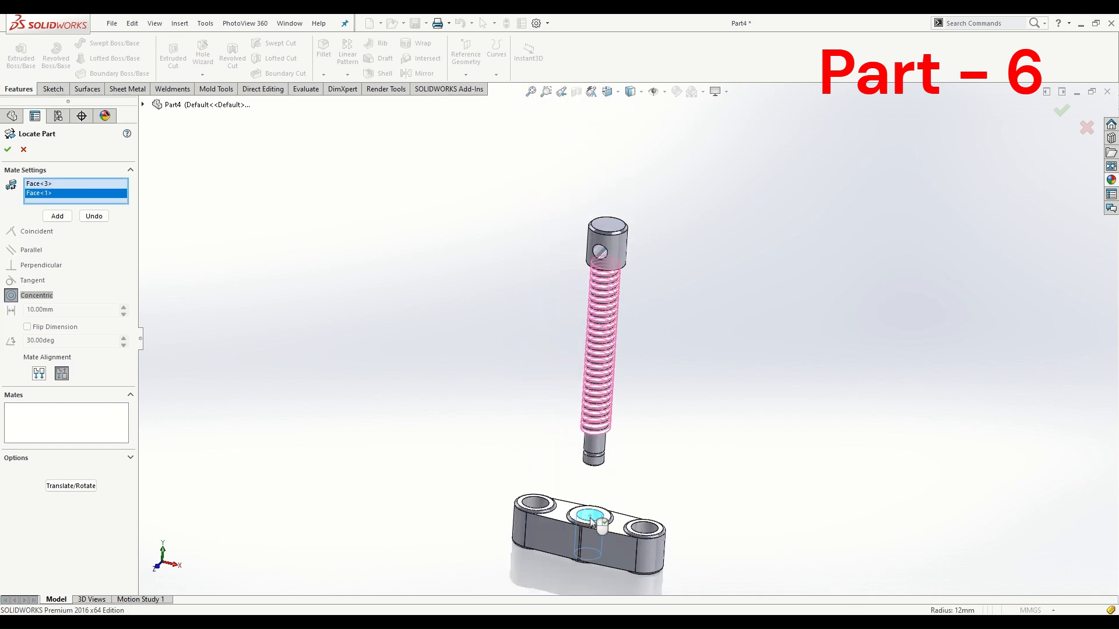
click(39, 375)
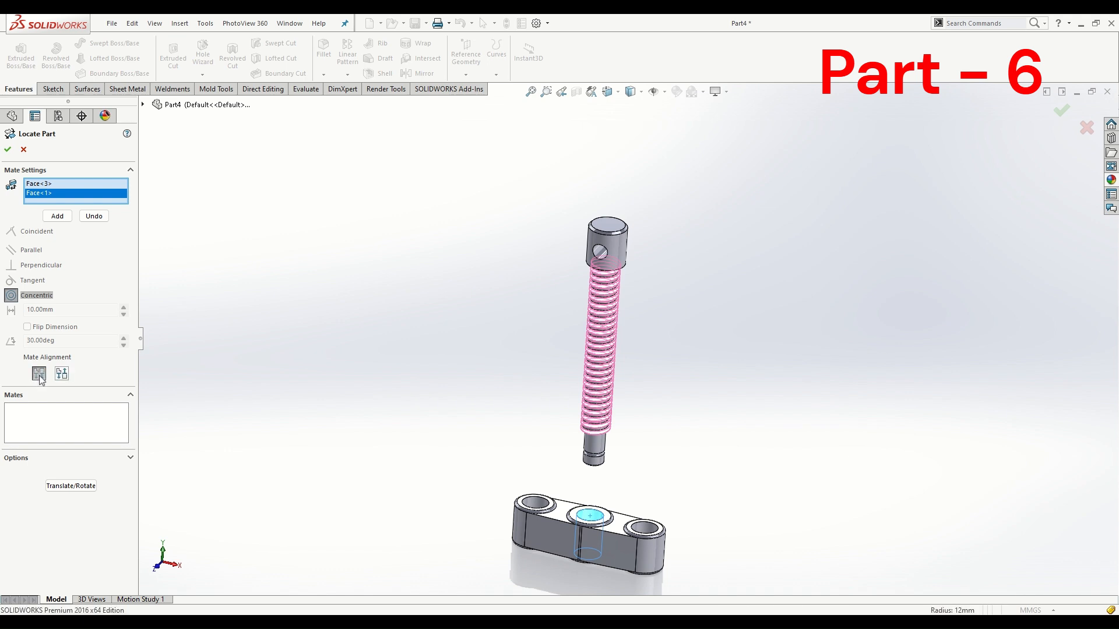
scroll(606, 501, down, 8)
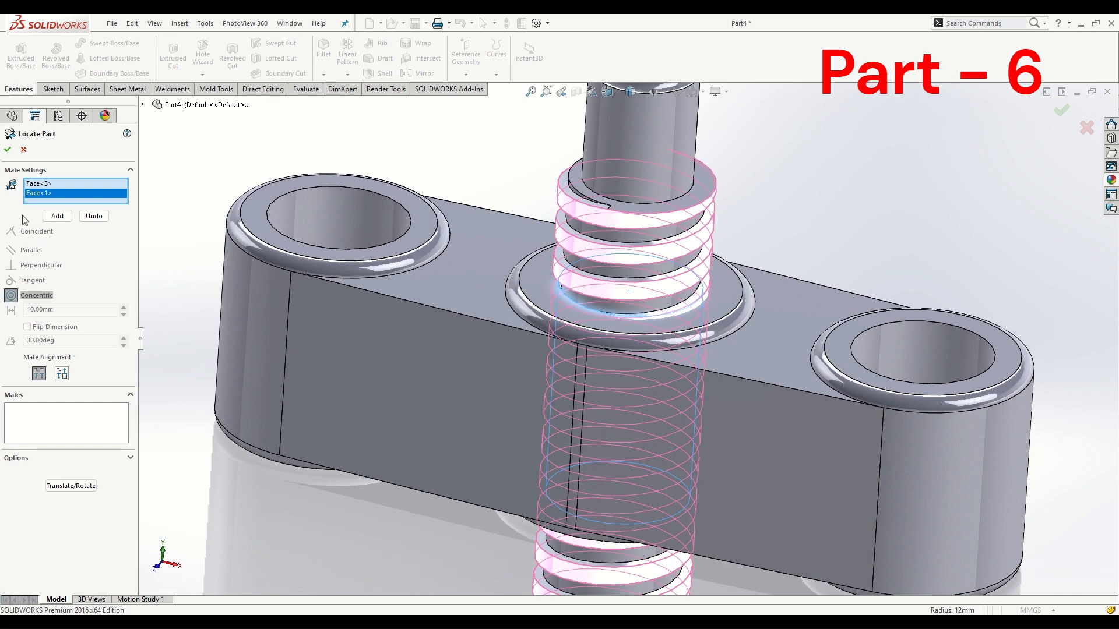
click(9, 152)
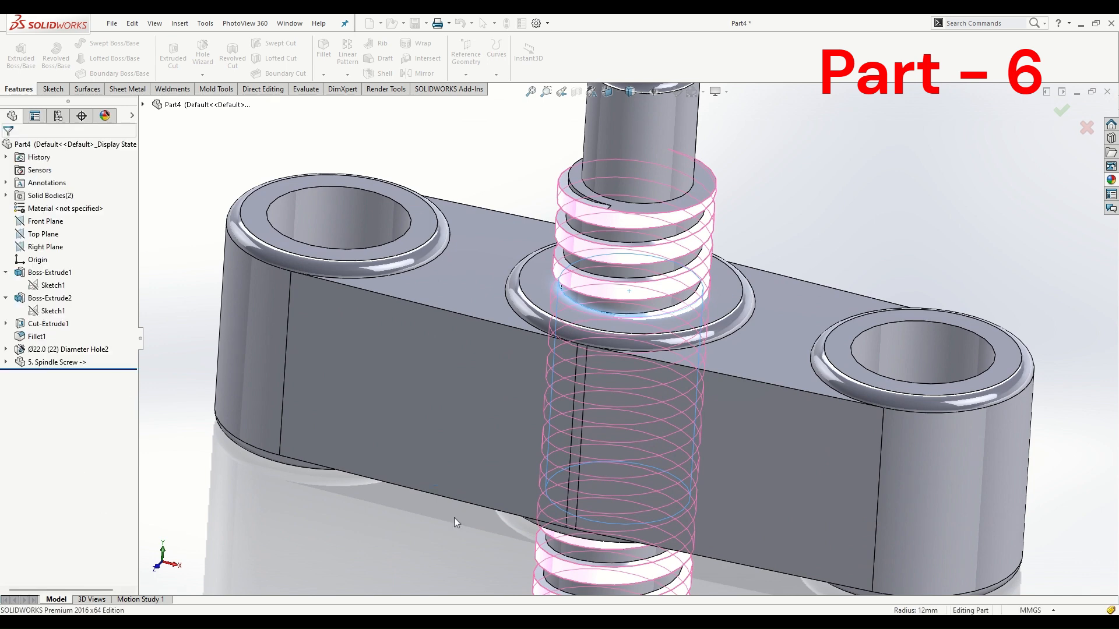
Subtract the Spindle Screw body from the link body with the Combine command, previewing the result before accepting
scroll(475, 527, up, 5)
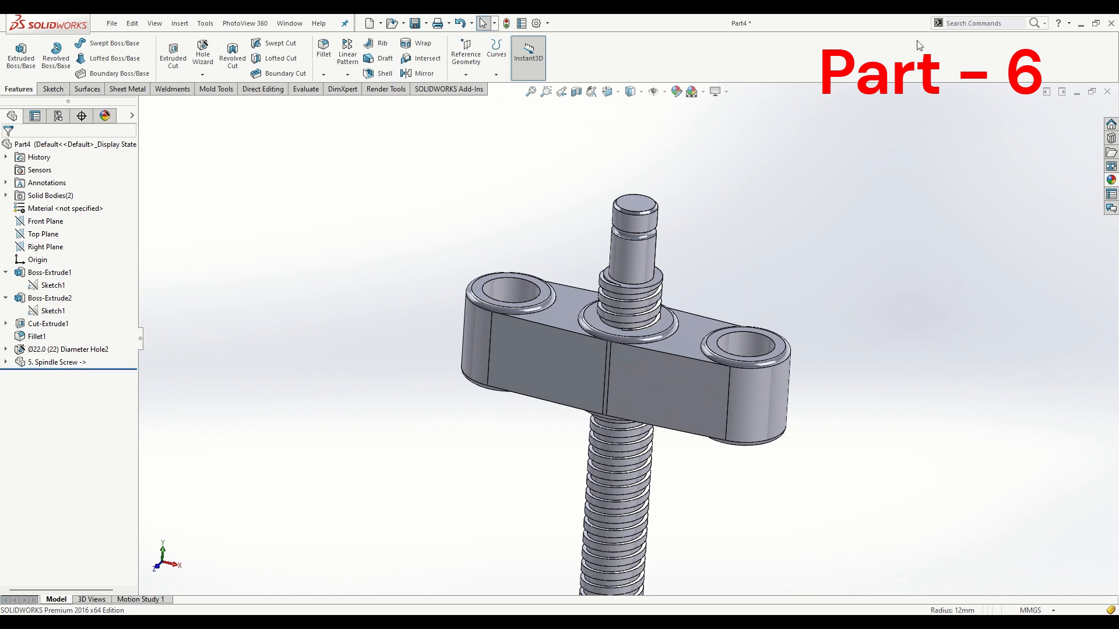
click(969, 23)
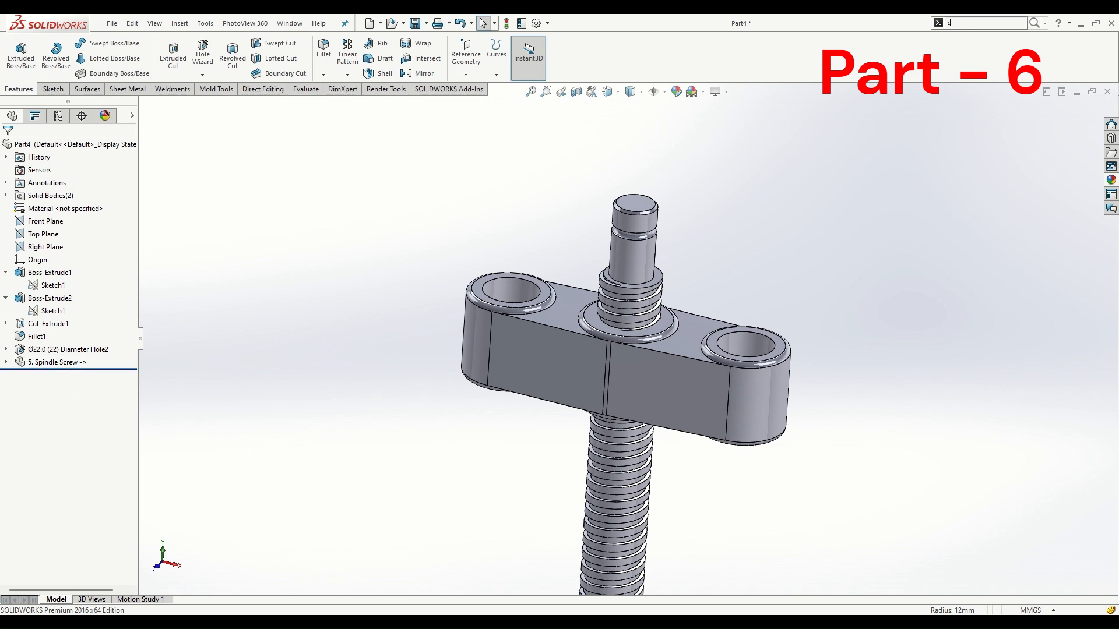
text(combi)
click(979, 38)
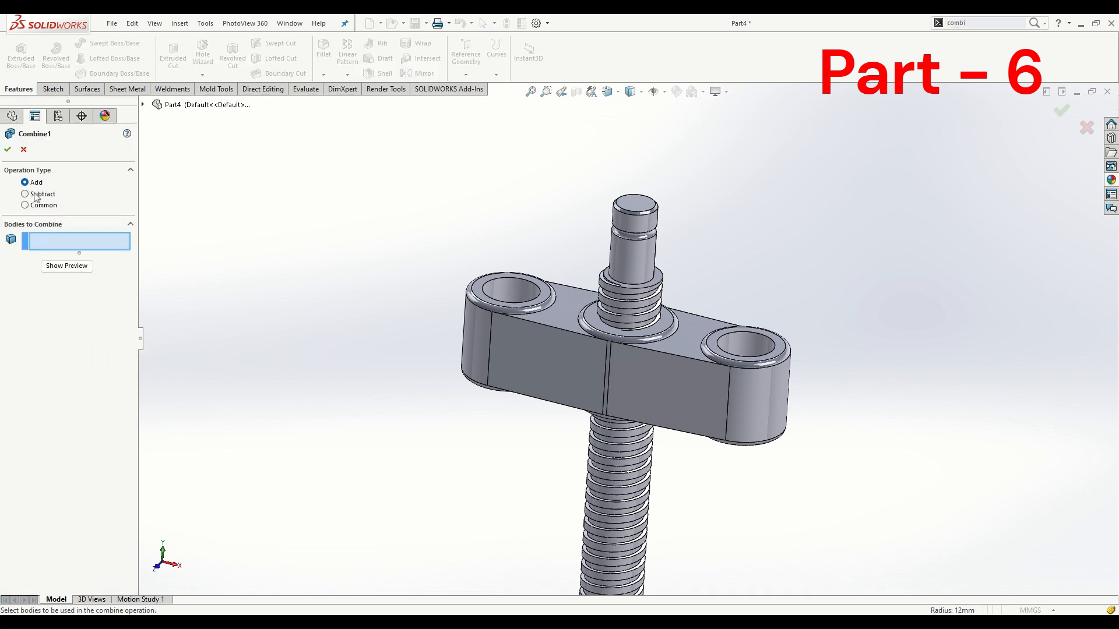
click(25, 194)
click(670, 374)
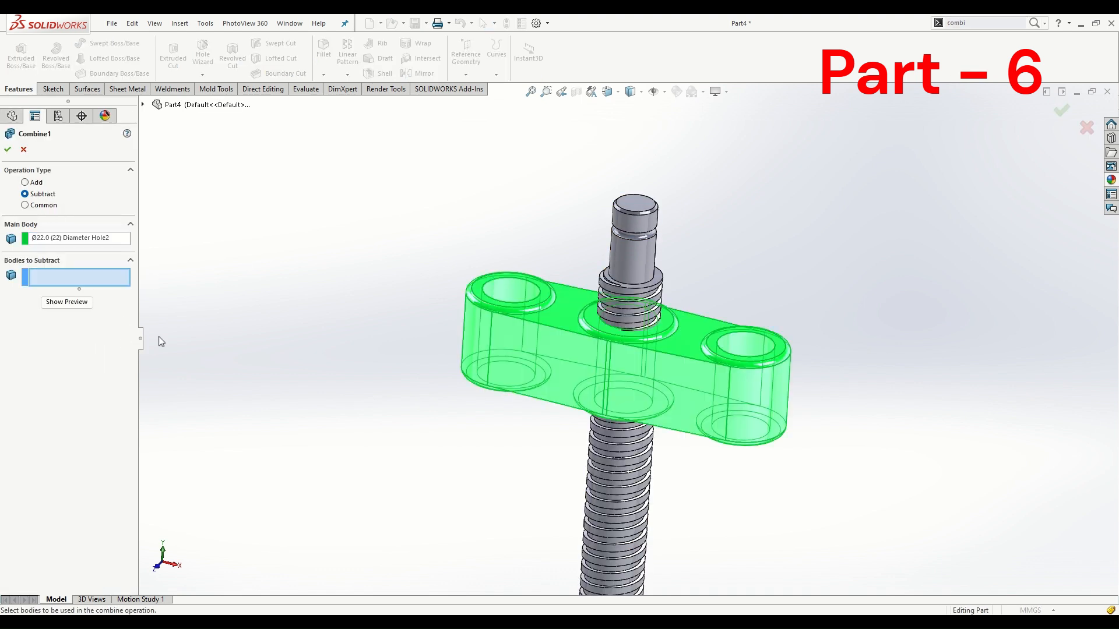
click(619, 501)
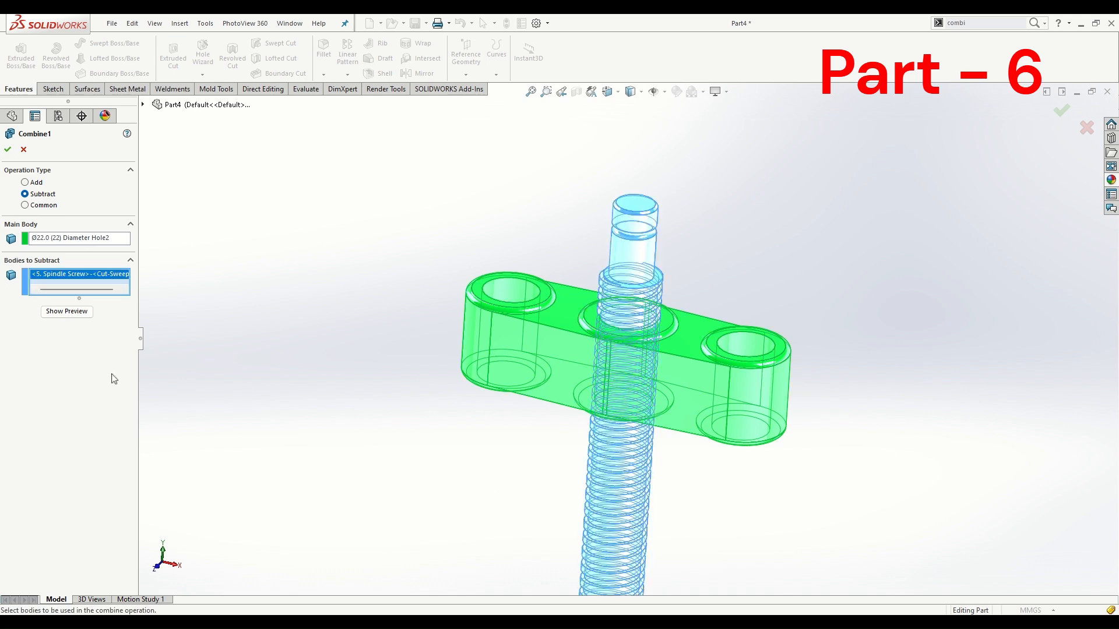
click(67, 311)
key(f)
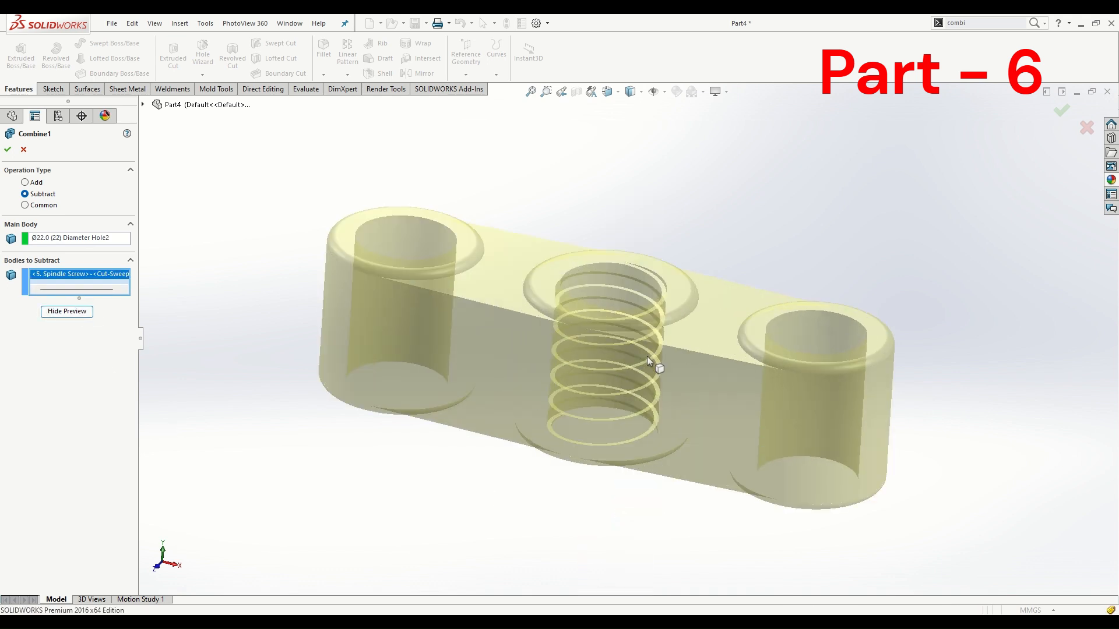
click(7, 150)
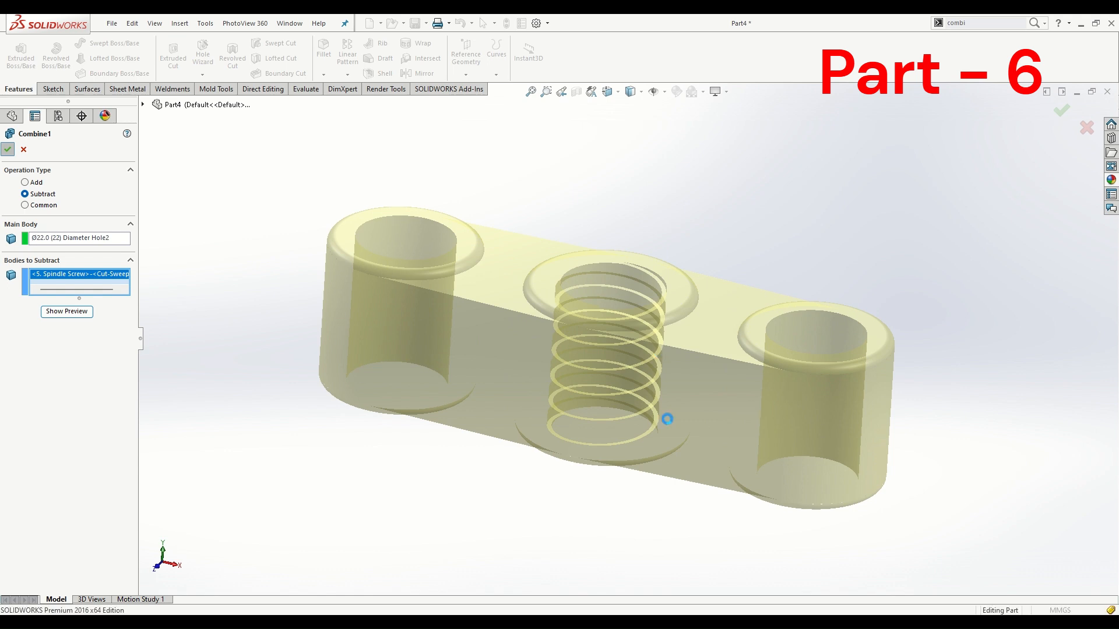
Apply the cast iron appearance to the link and switch the scene to a plain white background
scroll(682, 354, up, 5)
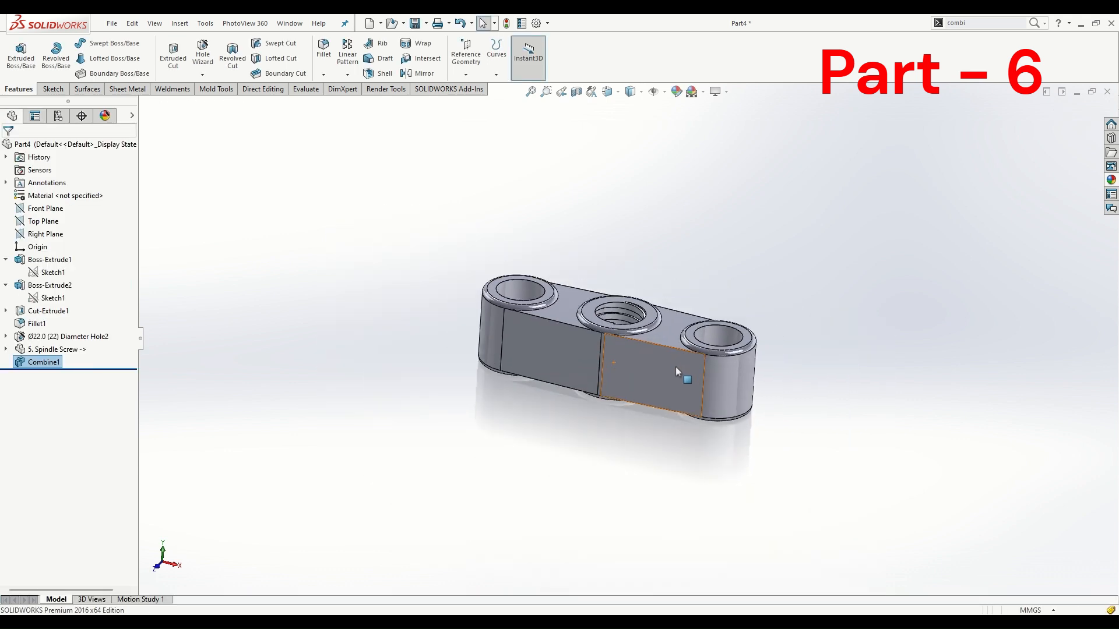
middle_drag(676, 366, 659, 460)
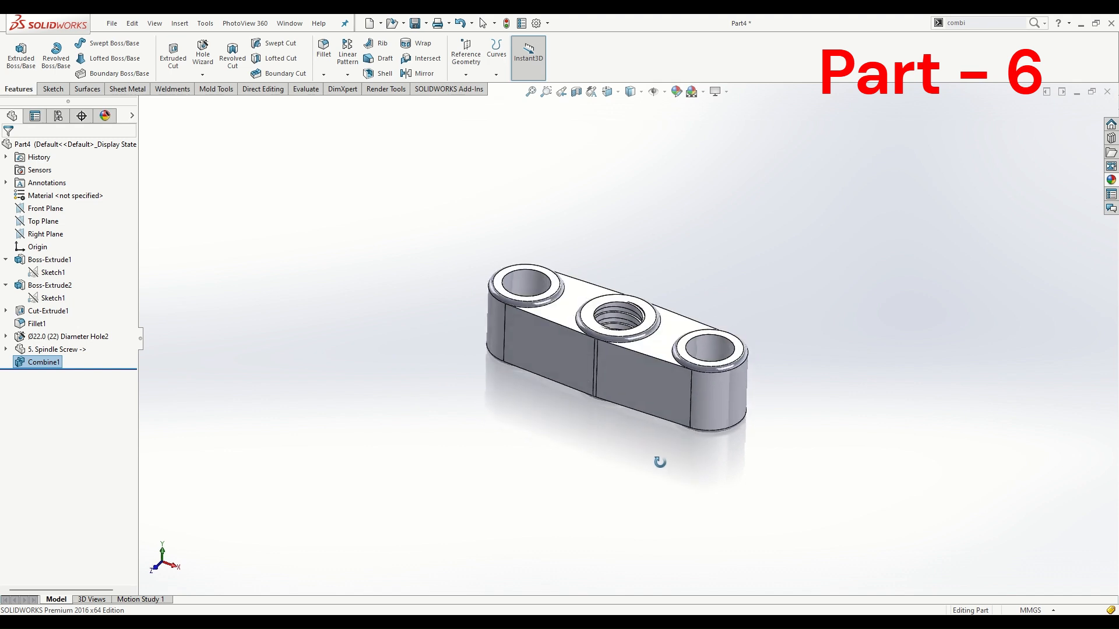
click(1111, 181)
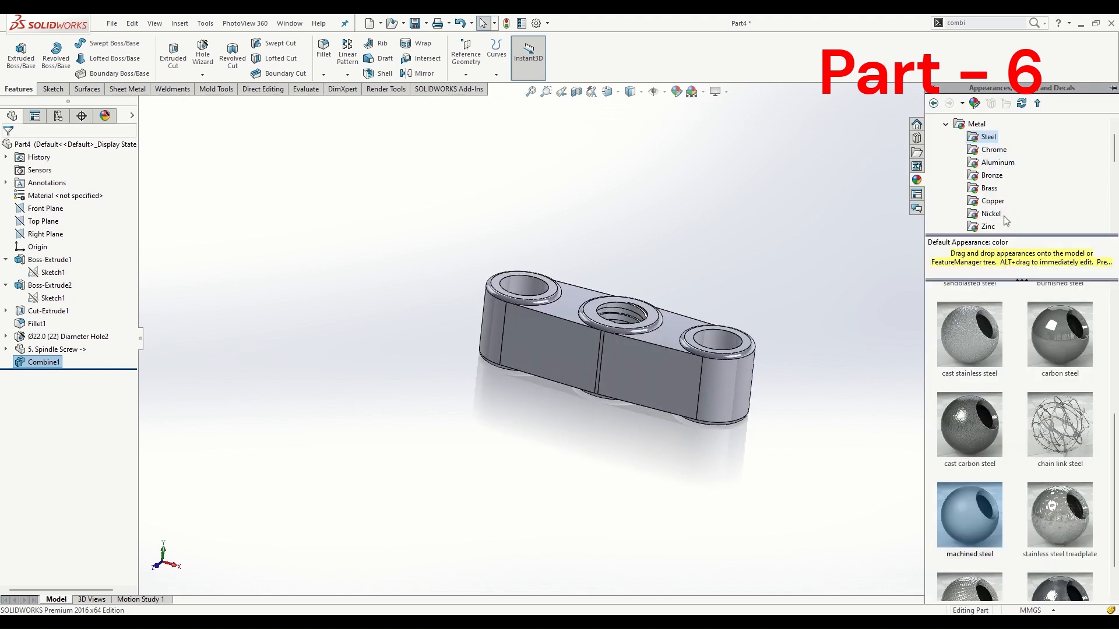
scroll(1006, 221, down, 2)
click(987, 175)
click(981, 426)
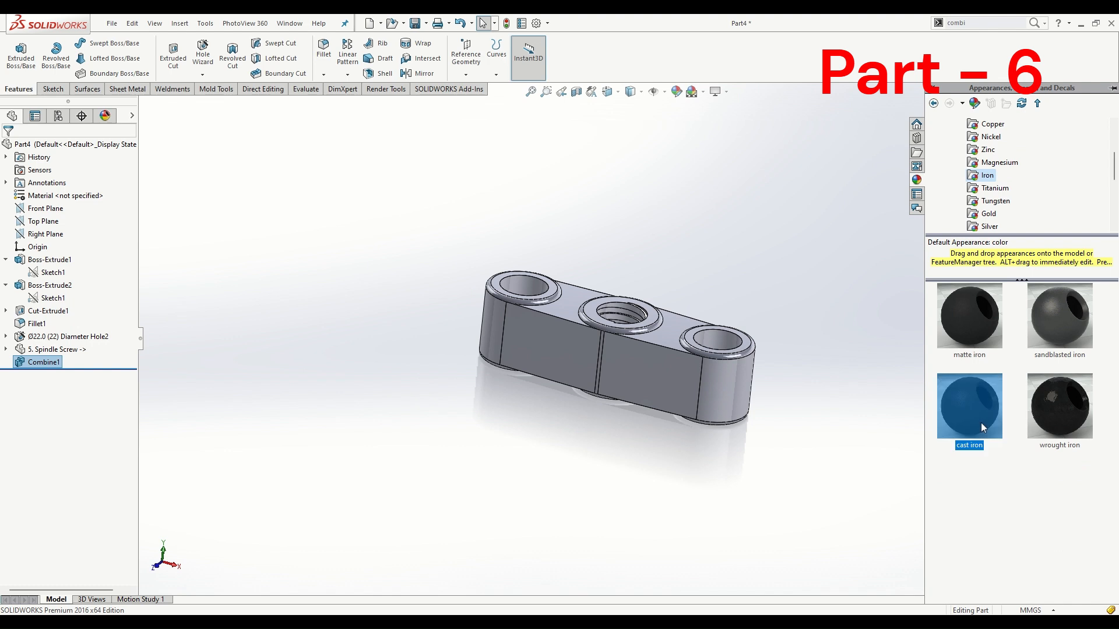
double_click(981, 422)
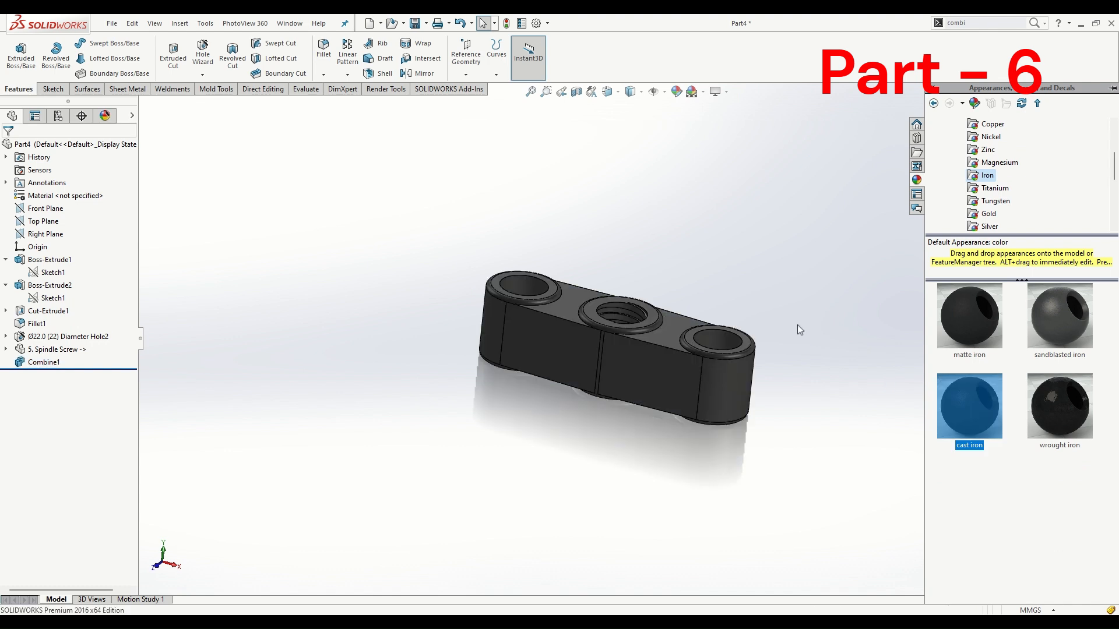
click(608, 292)
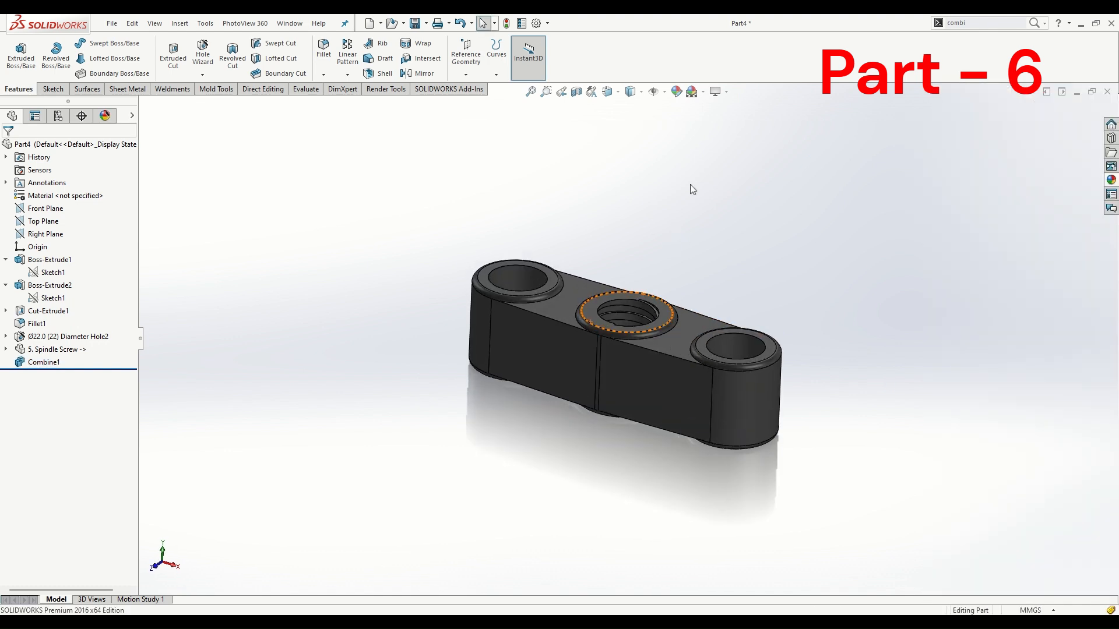
click(705, 101)
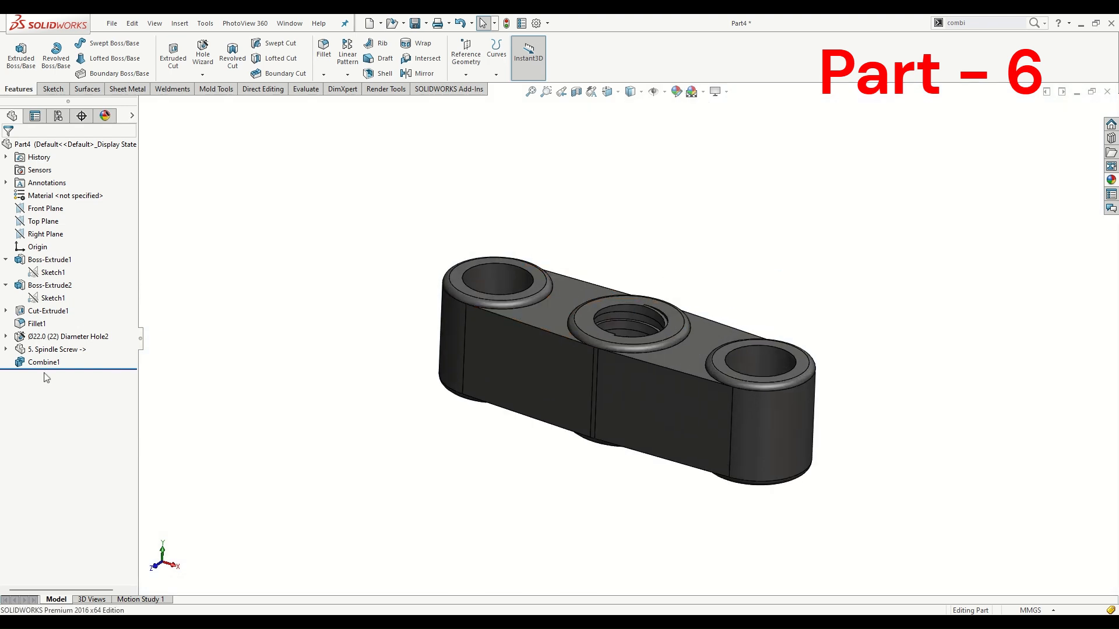
Recolour the part's cast iron appearance to green (RGB 0, 255, 0) and enlarge its texture mapping frame around the link
click(676, 92)
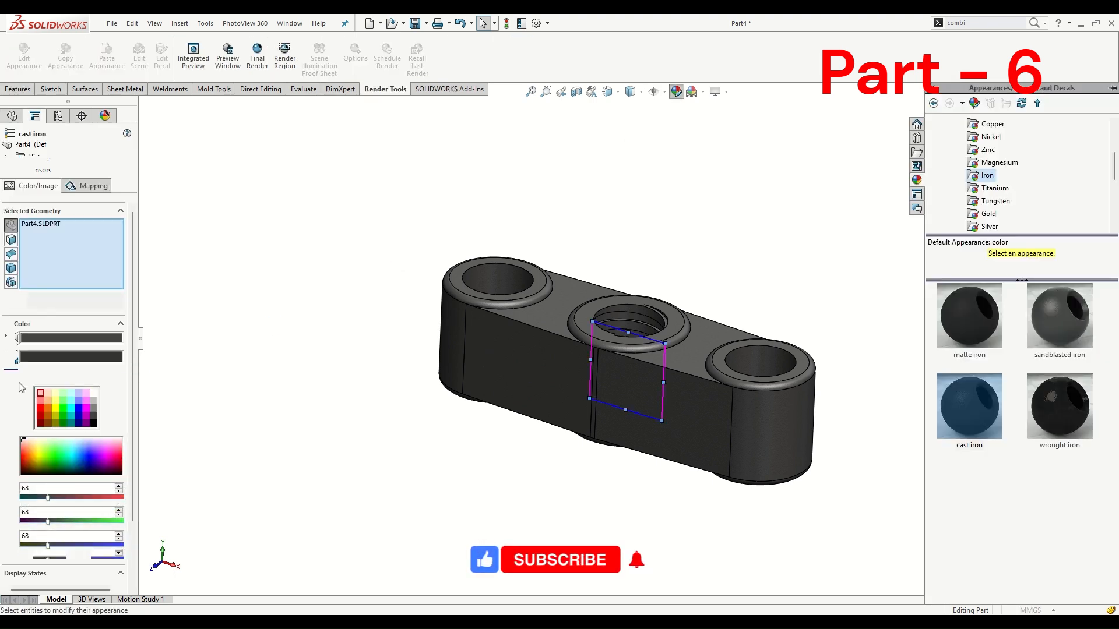
click(65, 411)
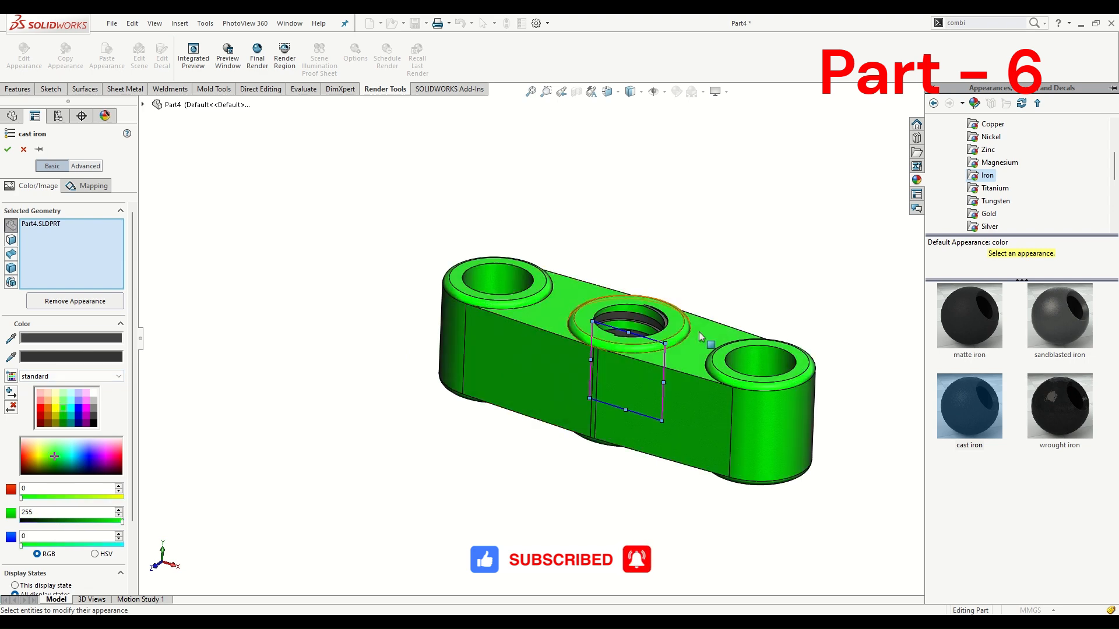
drag(666, 344, 790, 317)
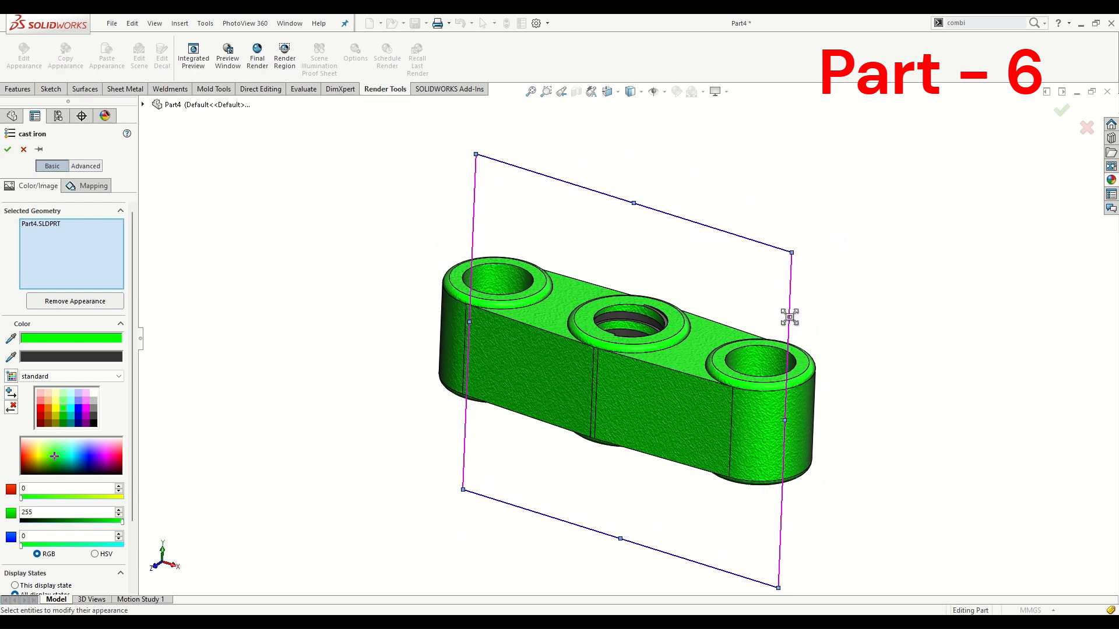
click(7, 152)
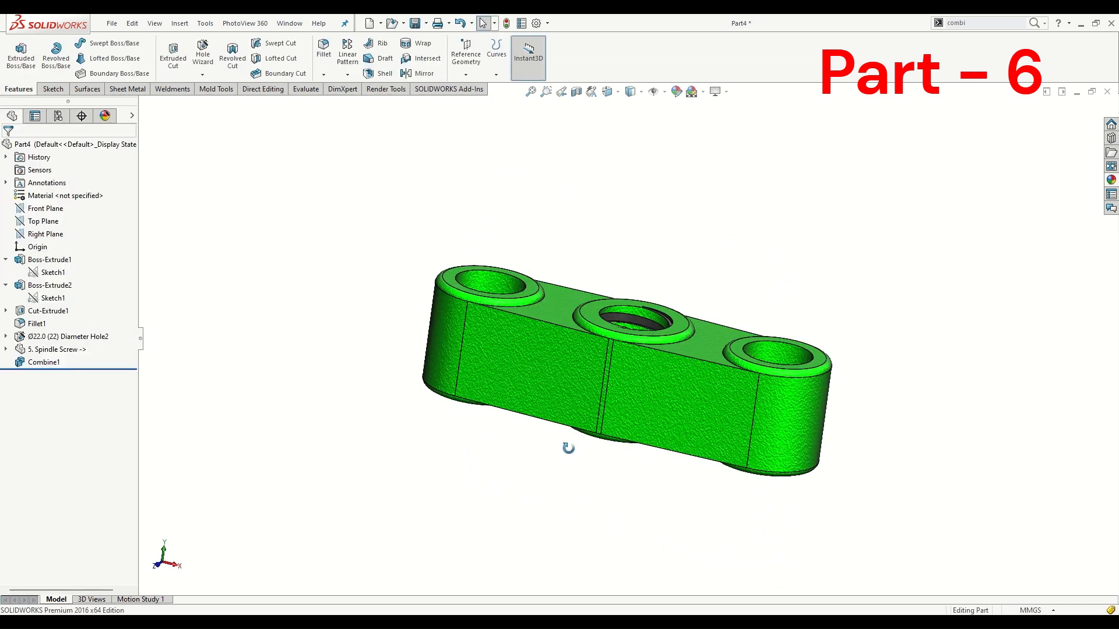
Examine the finished link and the thread cut inside its middle hole
middle_drag(568, 448, 554, 517)
scroll(636, 365, down, 3)
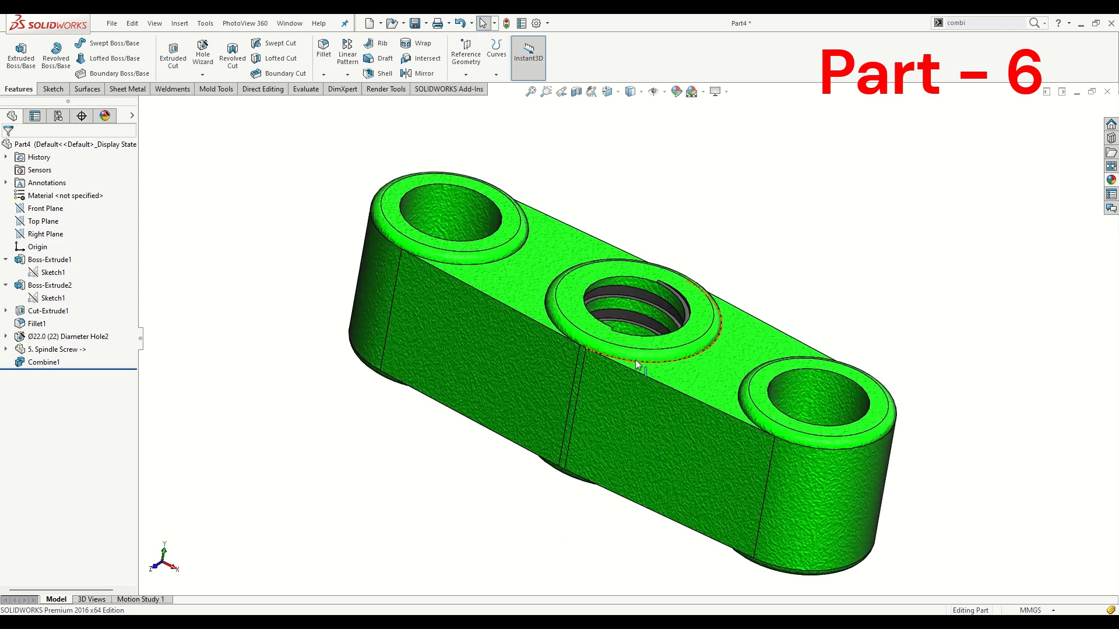
scroll(637, 366, down, 1)
middle_drag(637, 365, 612, 375)
scroll(622, 279, up, 2)
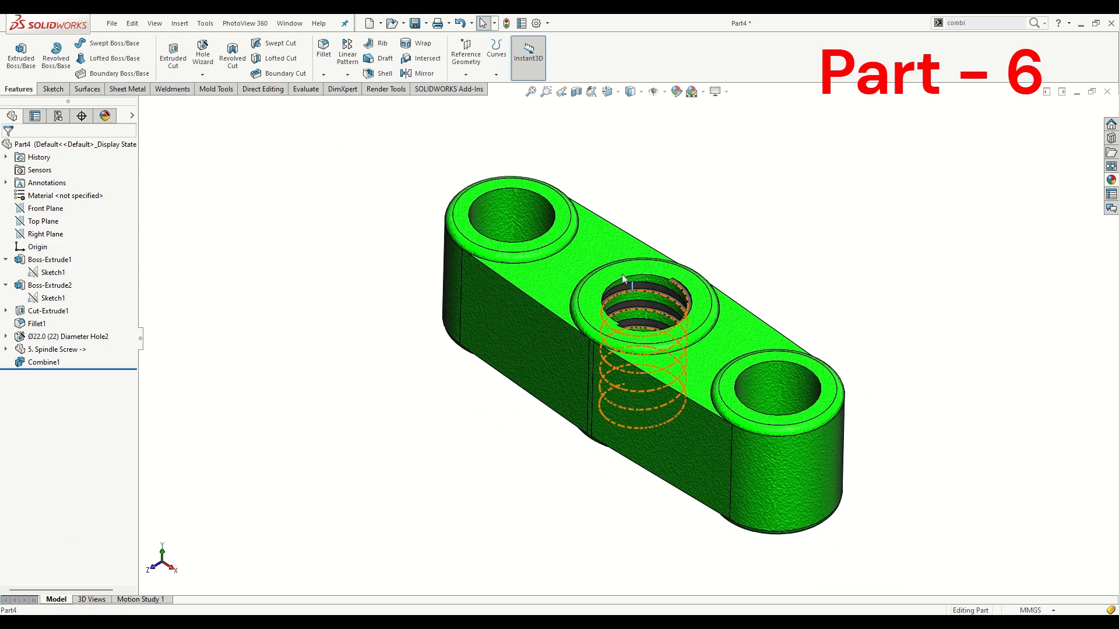
scroll(622, 279, up, 1)
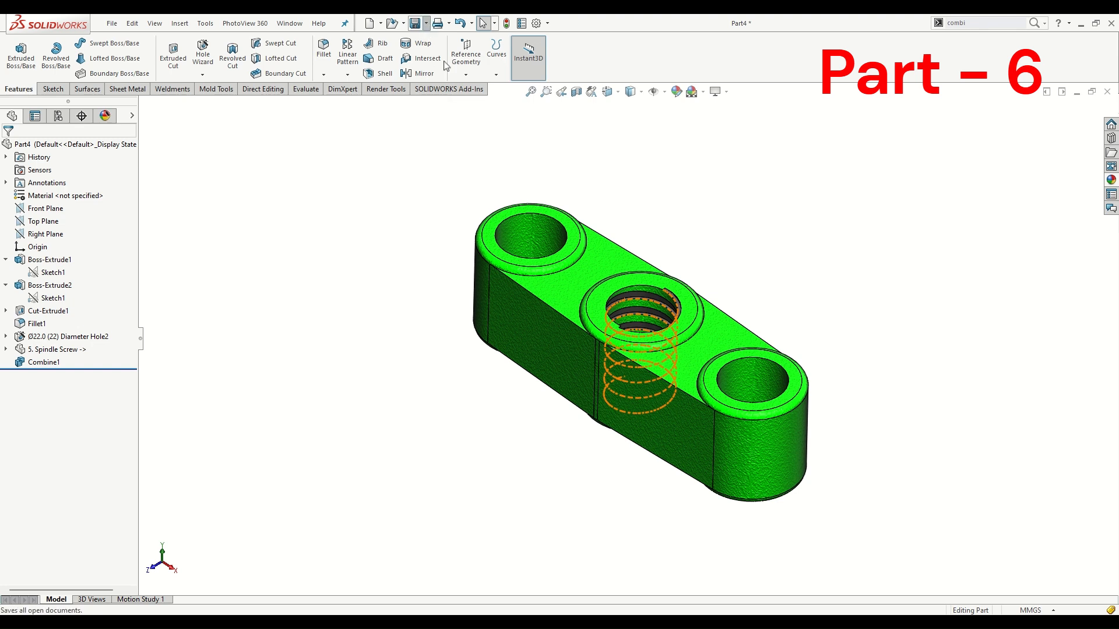